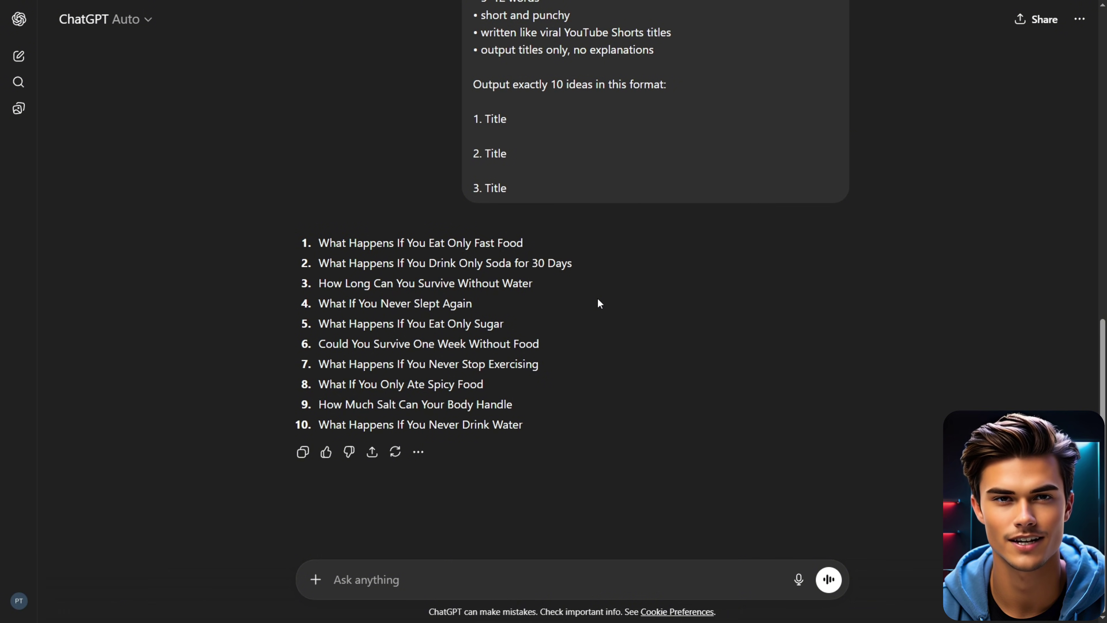
Copy the idea "What Happens If You Eat Only Fast Food" and submit it to the Skeleton Shorts Generator GPT.
{"action": "left_click_drag", "start_coordinate": [528, 245], "coordinate": [316, 244]}
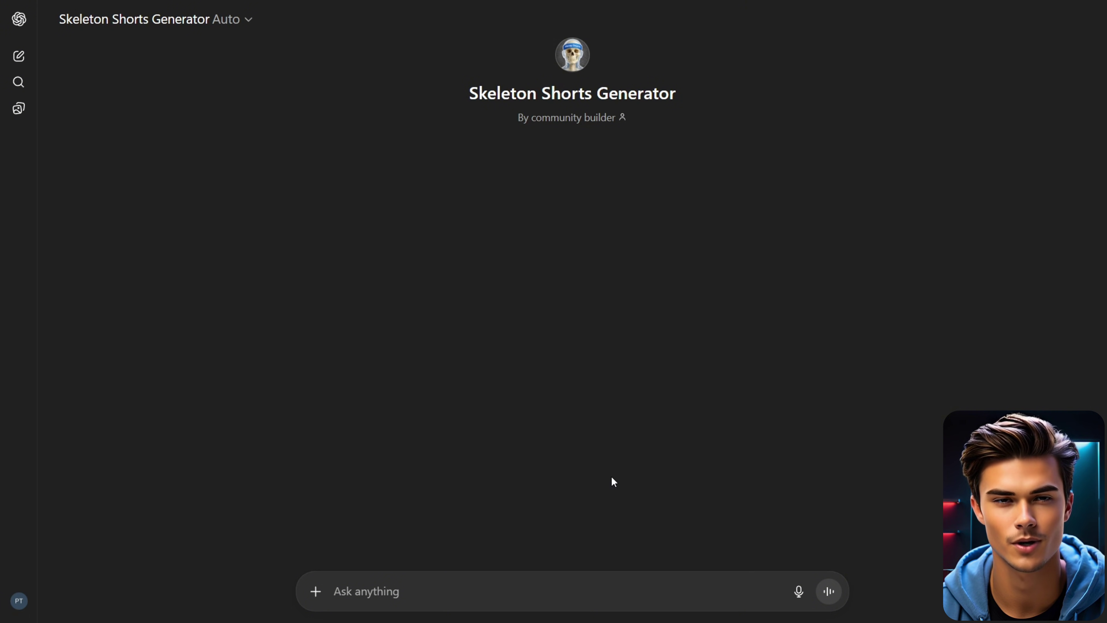
{"action": "type", "text": "What Happens If You Eat Only Fast Food"}
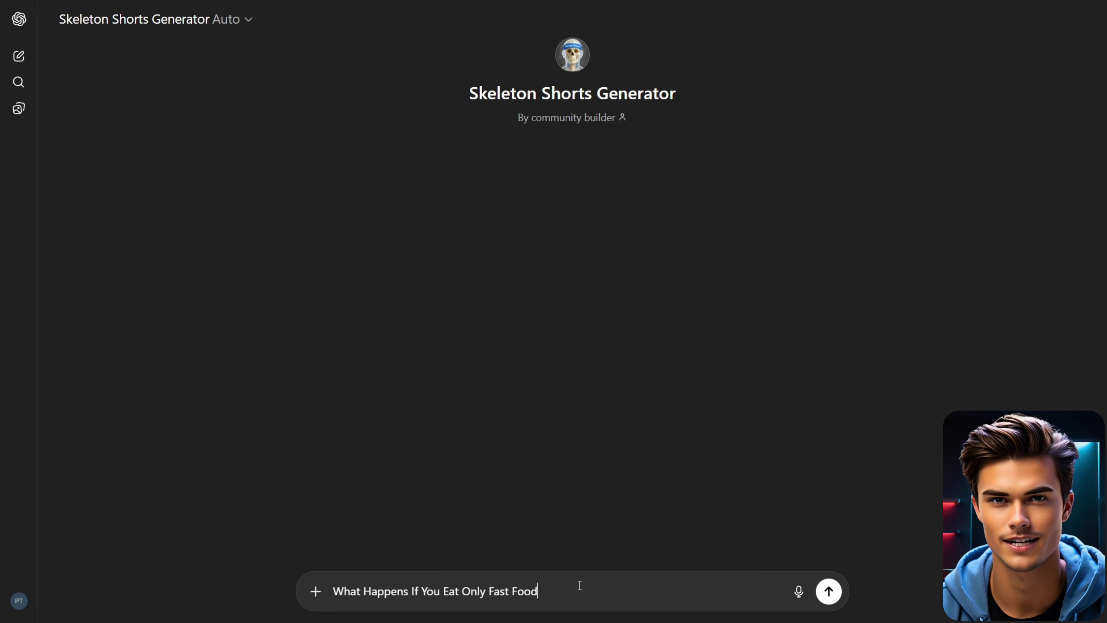
{"action": "key", "text": "Return"}
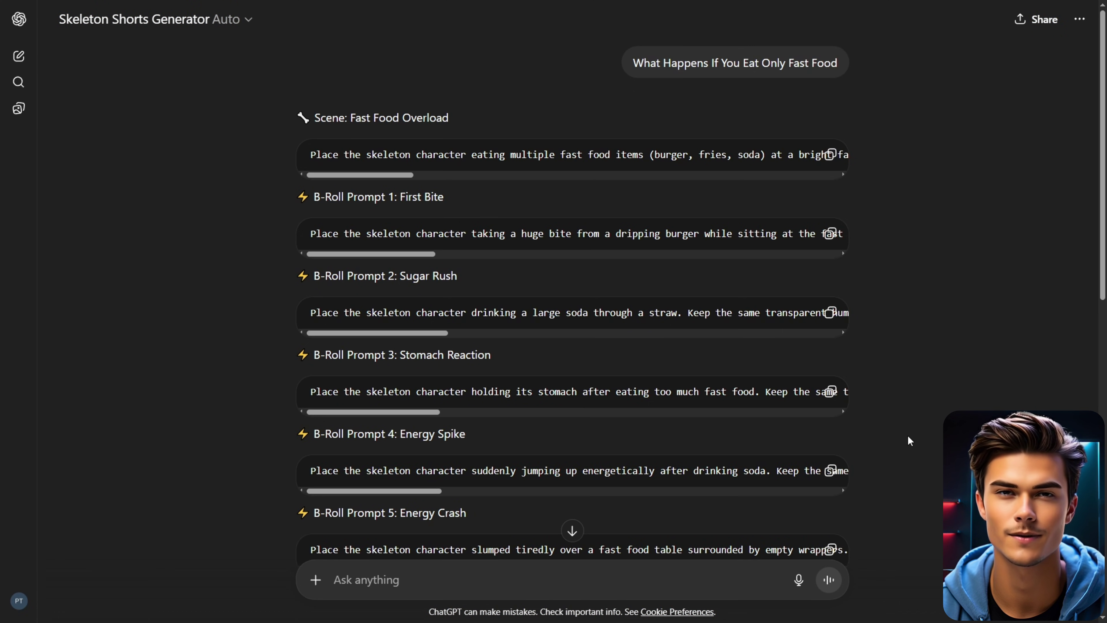
Copy all the generated scene prompts, from Fast Food Overload through B-Roll Prompt 11, into the ChatGPT conversation with the title ideas.
{"action": "scroll", "coordinate": [907, 440], "scroll_direction": "down", "scroll_amount": 8}
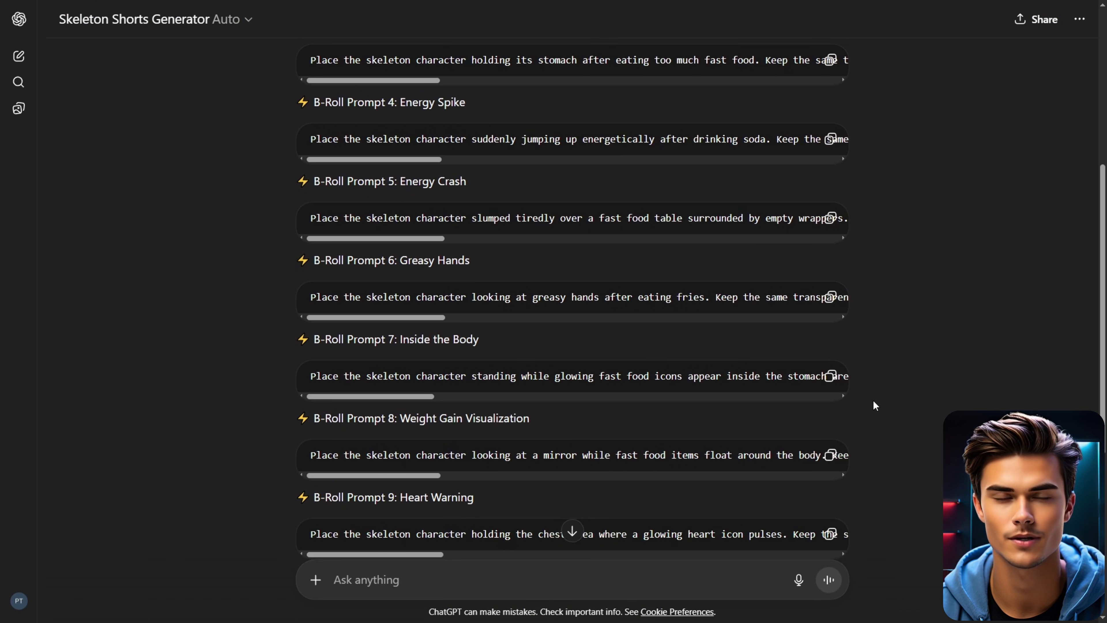
{"action": "scroll", "coordinate": [875, 404], "scroll_direction": "down", "scroll_amount": 5}
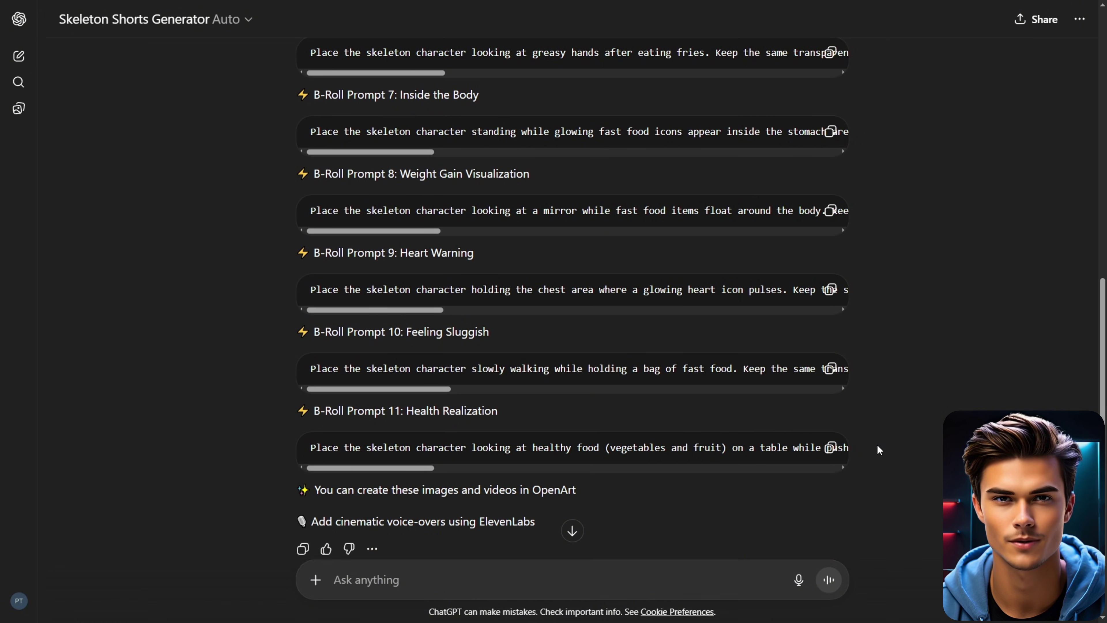
{"action": "scroll", "coordinate": [878, 446], "scroll_direction": "up", "scroll_amount": 12}
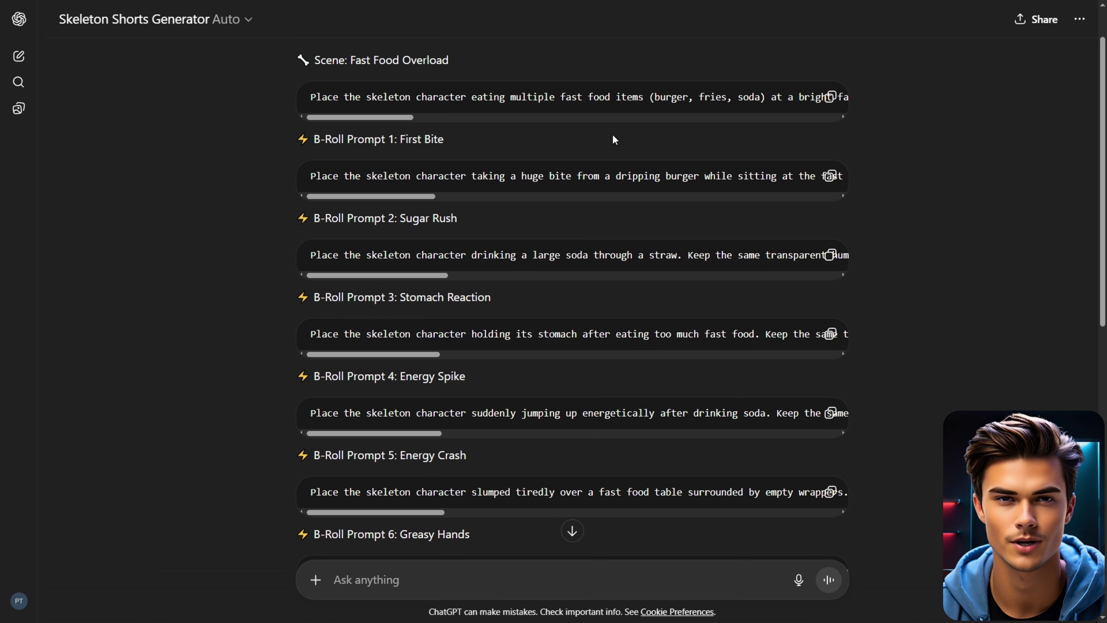
{"action": "left_click_drag", "start_coordinate": [312, 92], "coordinate": [845, 353]}
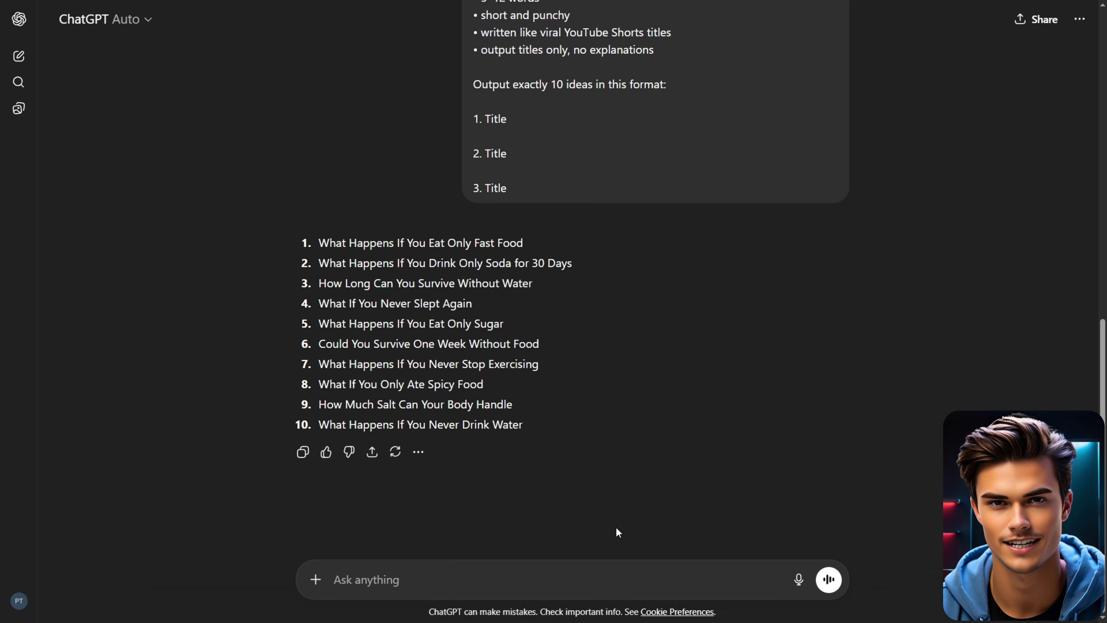
{"action": "left_click", "coordinate": [606, 568]}
{"action": "key", "text": "ctrl+v"}
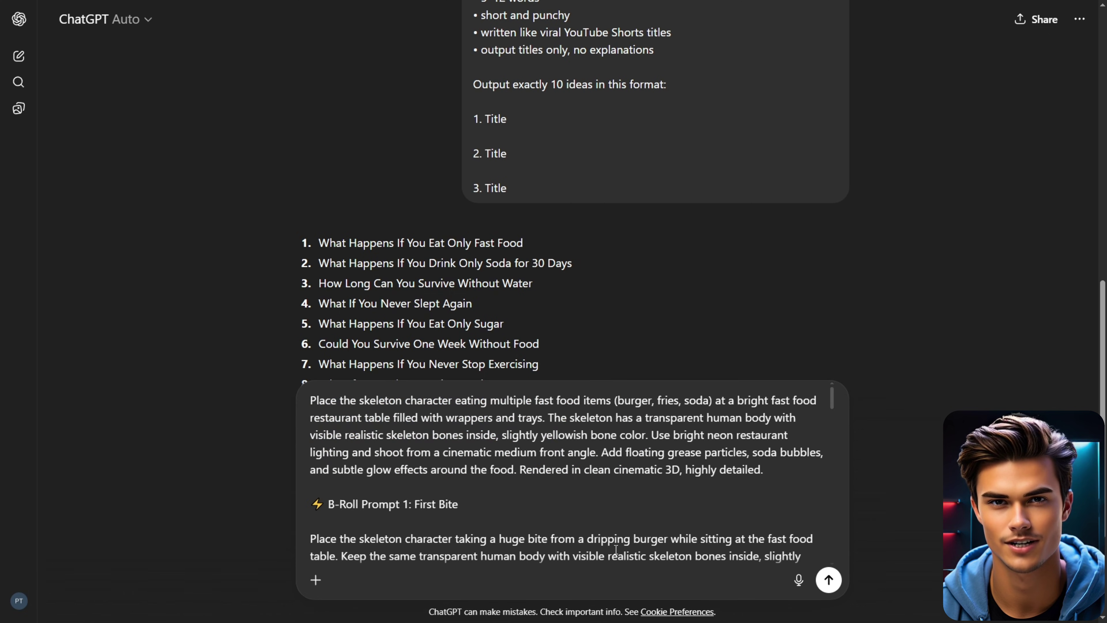
Add "Save these scenes" on a separate line below the pasted prompts and send the message.
{"action": "scroll", "coordinate": [622, 543], "scroll_direction": "down", "scroll_amount": 17}
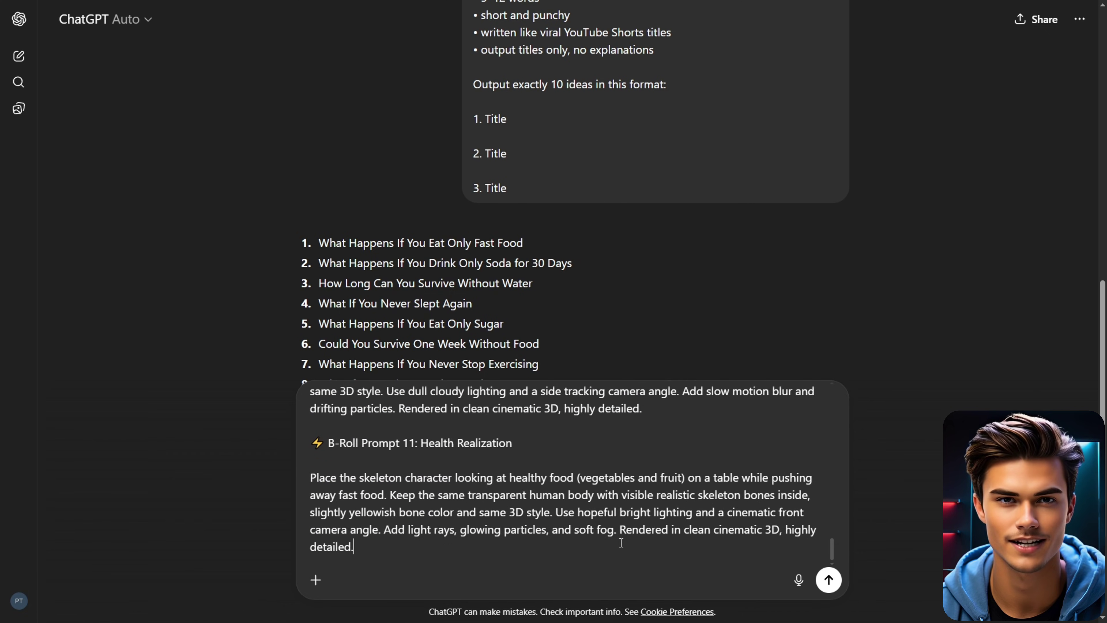
{"action": "key", "text": "shift+Return"}
{"action": "key", "text": "shift+Return"}
{"action": "type", "text": "Sav"}
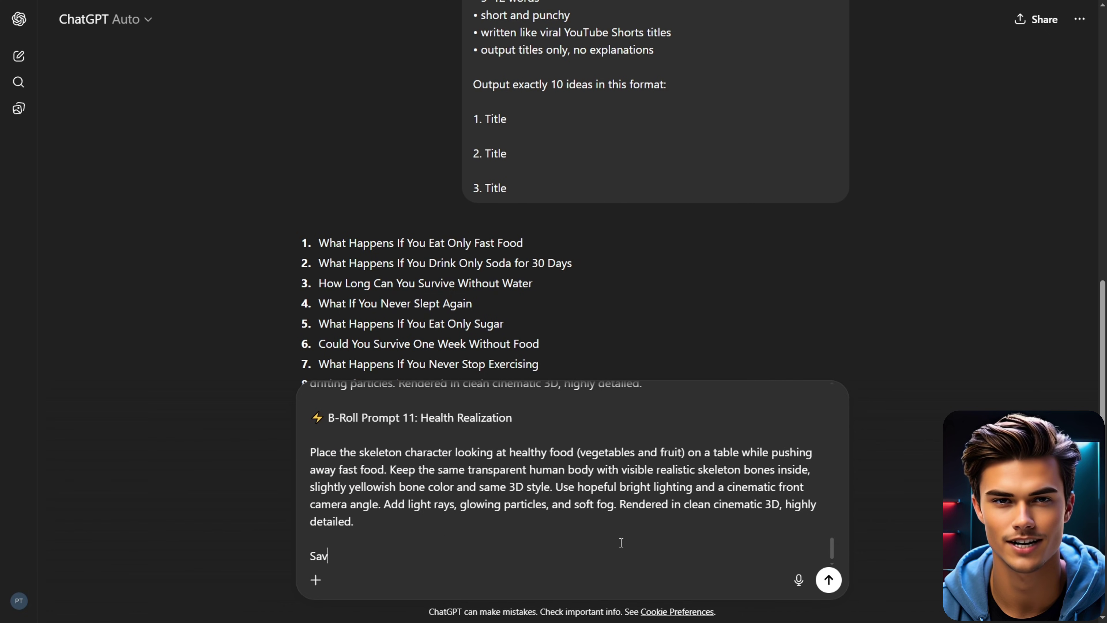
{"action": "type", "text": "e these scenes"}
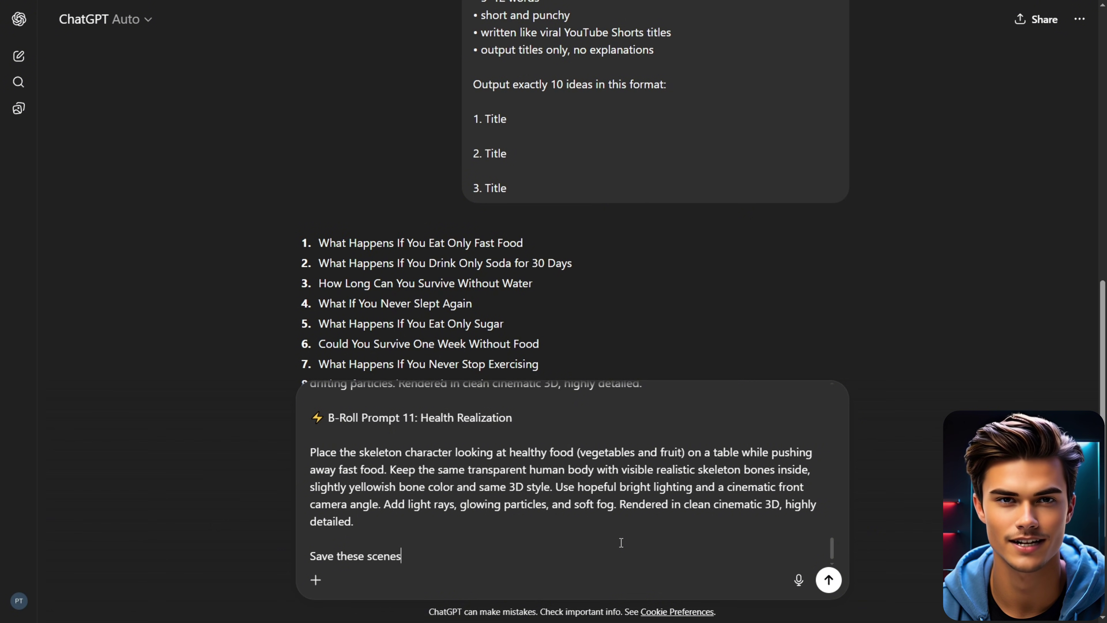
{"action": "key", "text": "Return"}
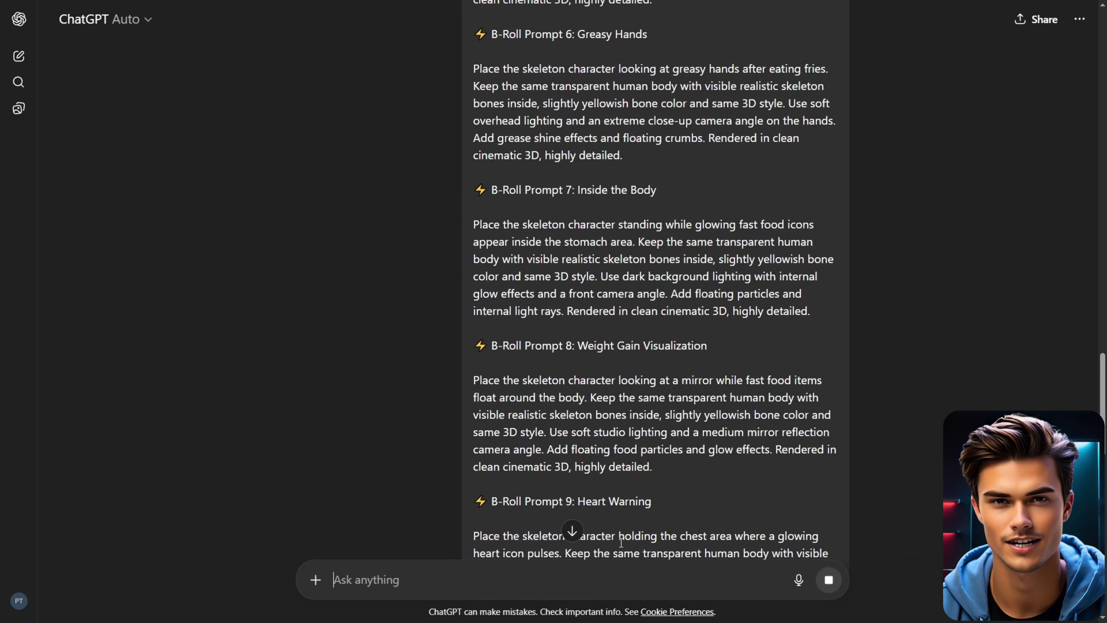
{"action": "scroll", "coordinate": [620, 543], "scroll_direction": "down", "scroll_amount": 5}
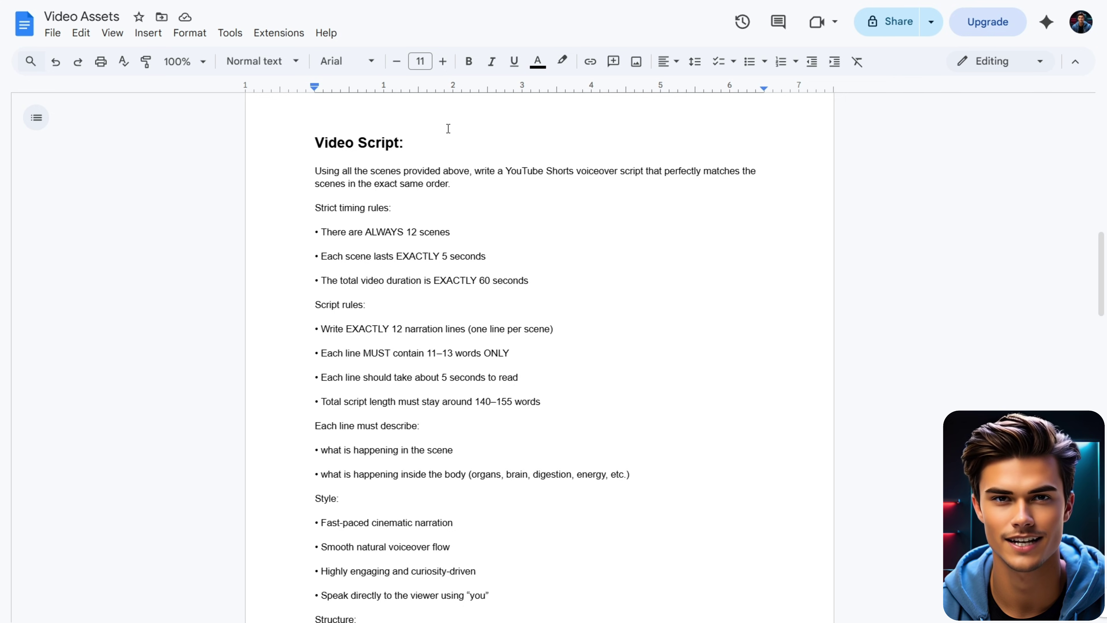
Copy the Video Script prompt from the Video Assets document and submit it in the ChatGPT conversation holding the saved scenes.
{"action": "scroll", "coordinate": [621, 232], "scroll_direction": "down", "scroll_amount": 3}
{"action": "scroll", "coordinate": [621, 232], "scroll_direction": "down", "scroll_amount": 3}
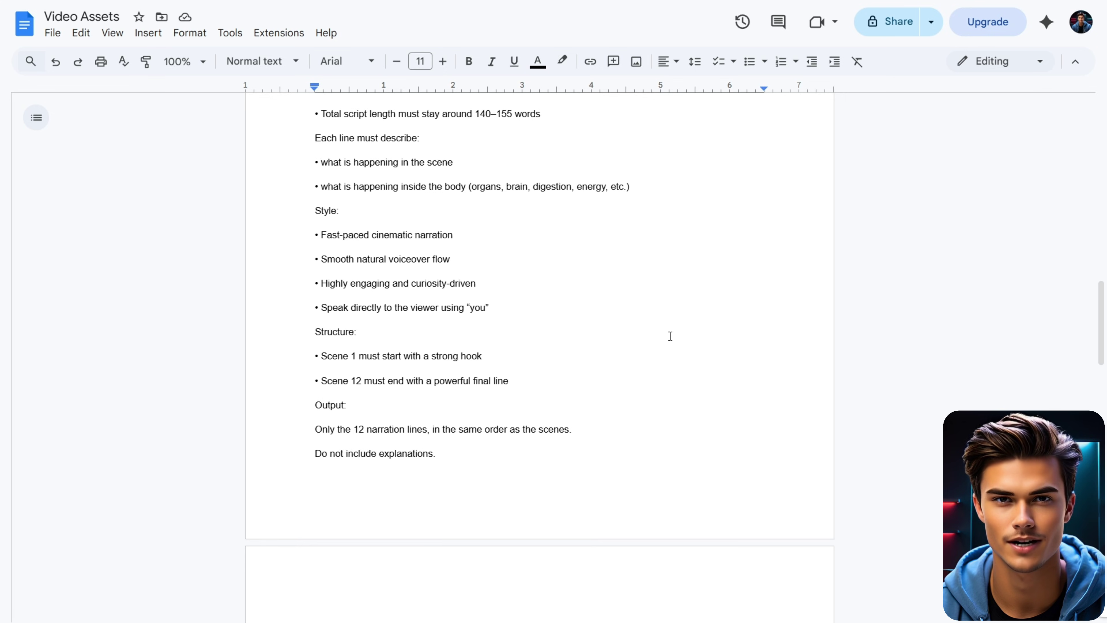
{"action": "scroll", "coordinate": [668, 306], "scroll_direction": "up", "scroll_amount": 8}
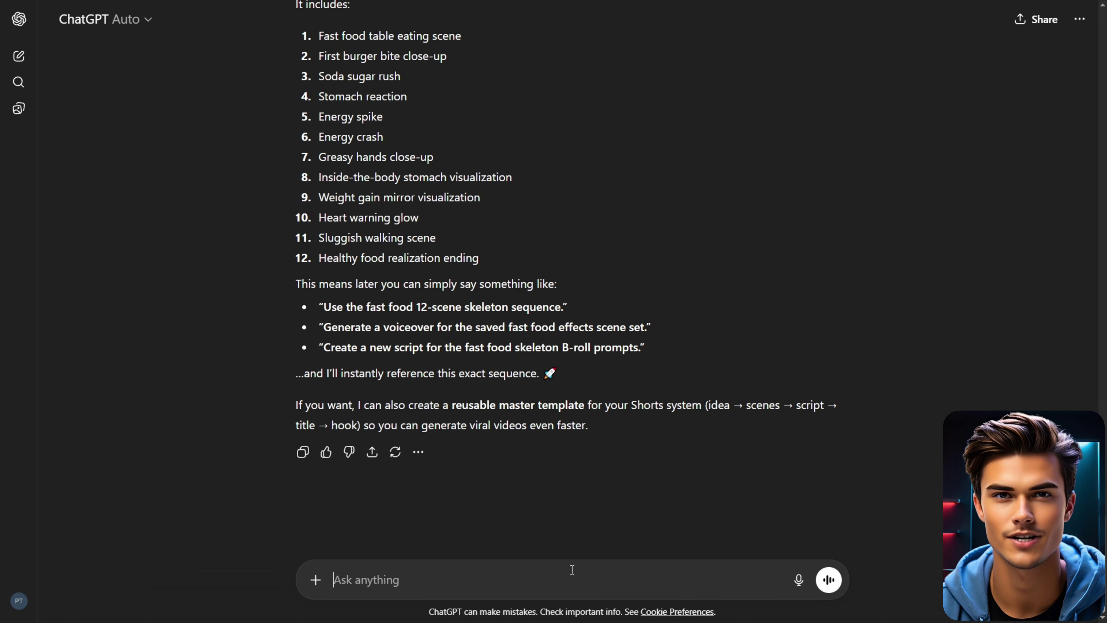
{"action": "key", "text": "ctrl+v"}
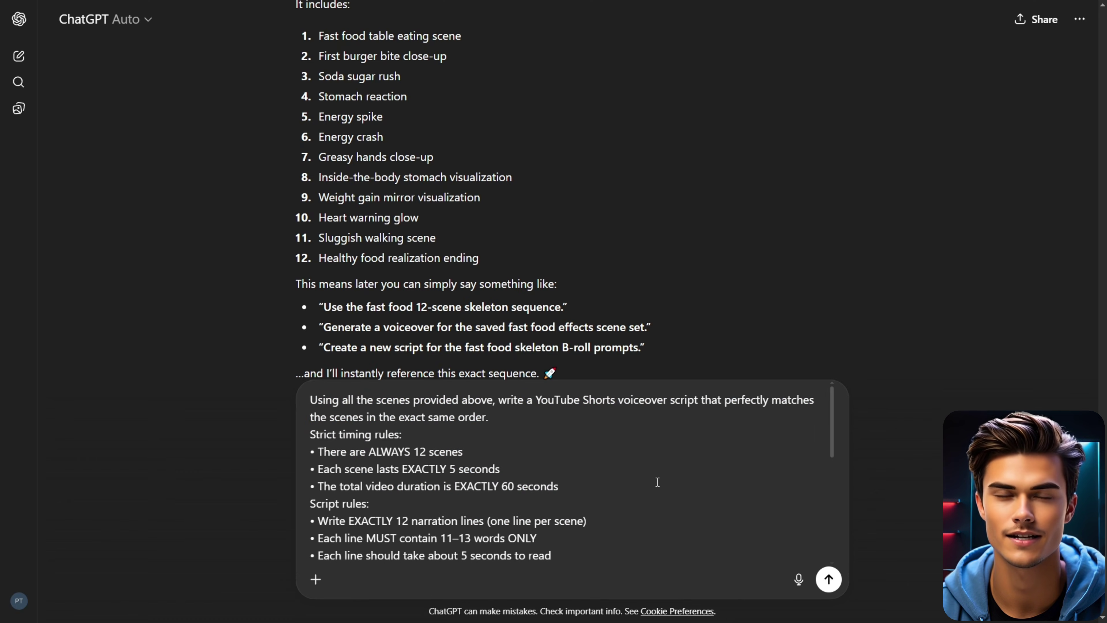
{"action": "left_click", "coordinate": [829, 579]}
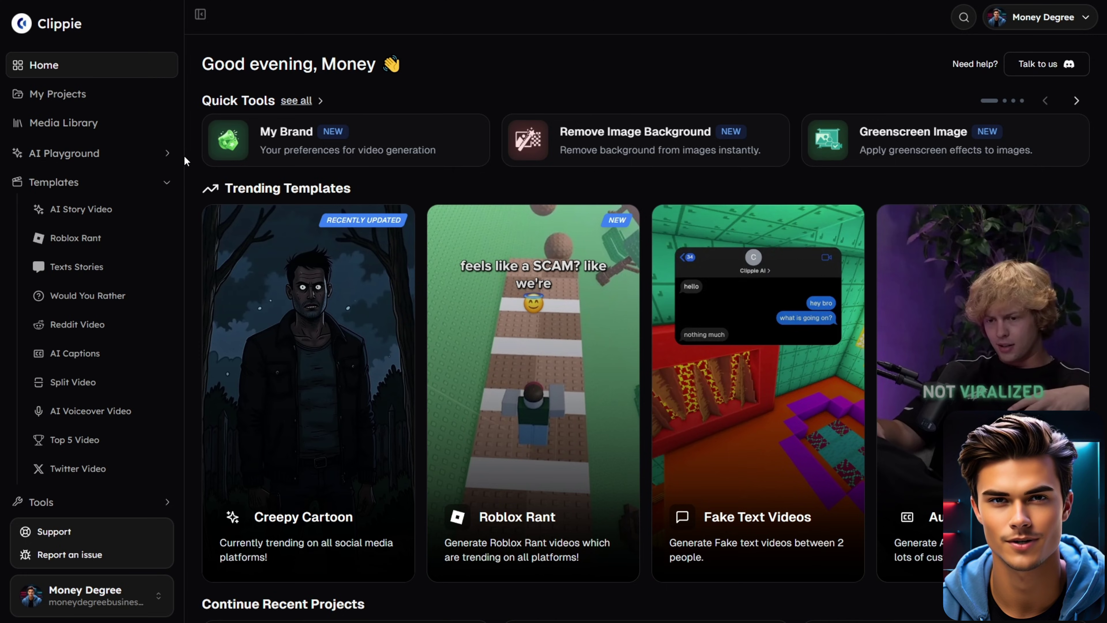
Open the Clippie image generator and set it to the Nano Banana Pro model with a 9:16 aspect ratio.
{"action": "left_click", "coordinate": [164, 155]}
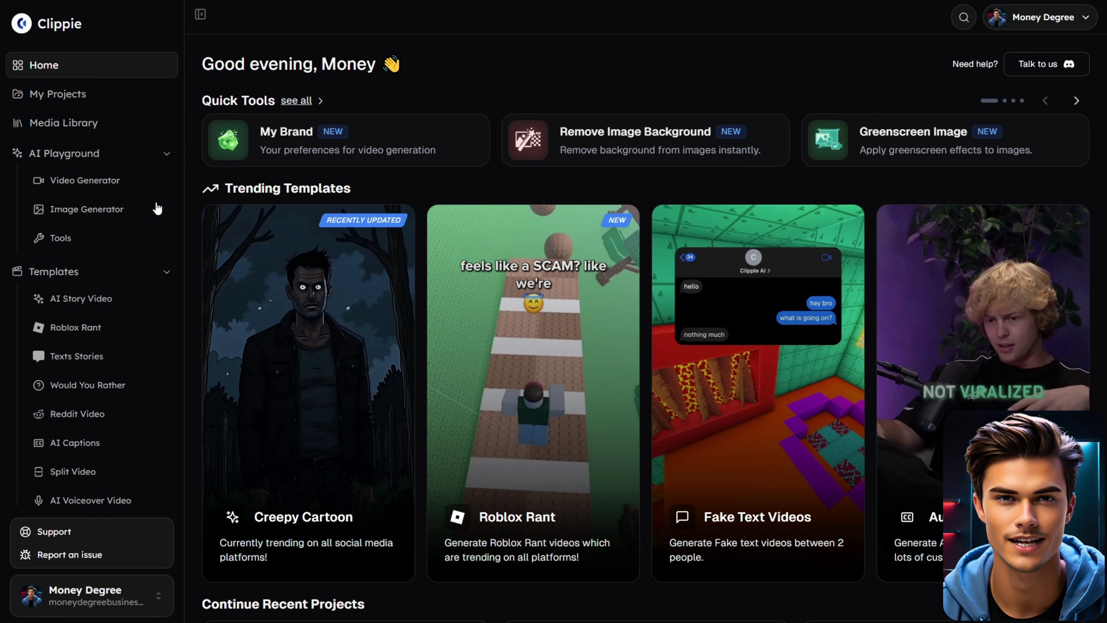
{"action": "left_click", "coordinate": [140, 211]}
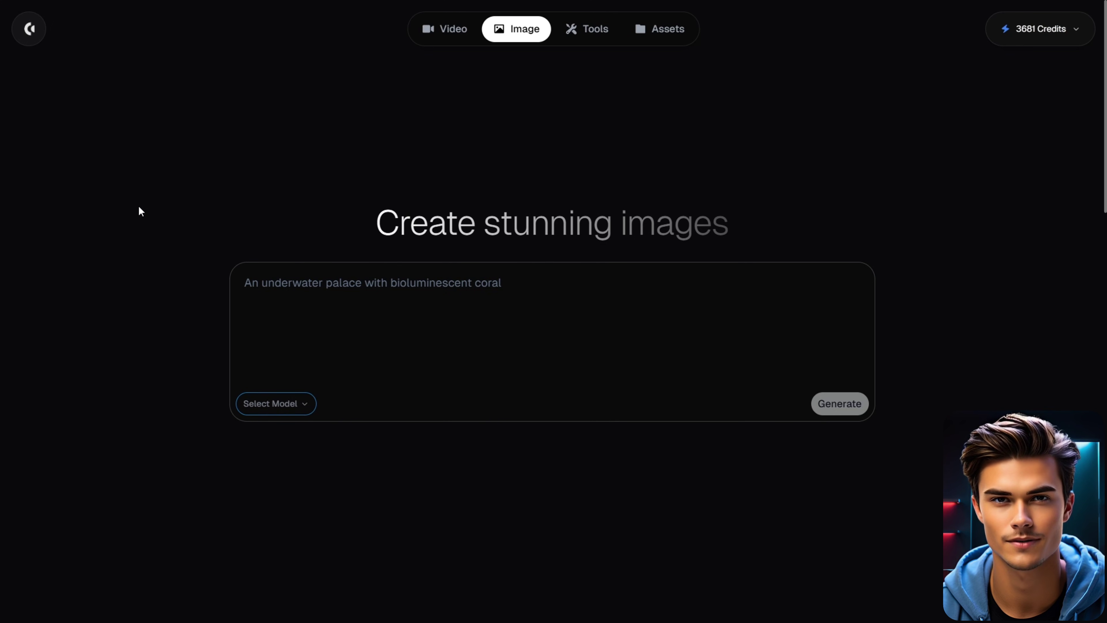
{"action": "left_click", "coordinate": [297, 406]}
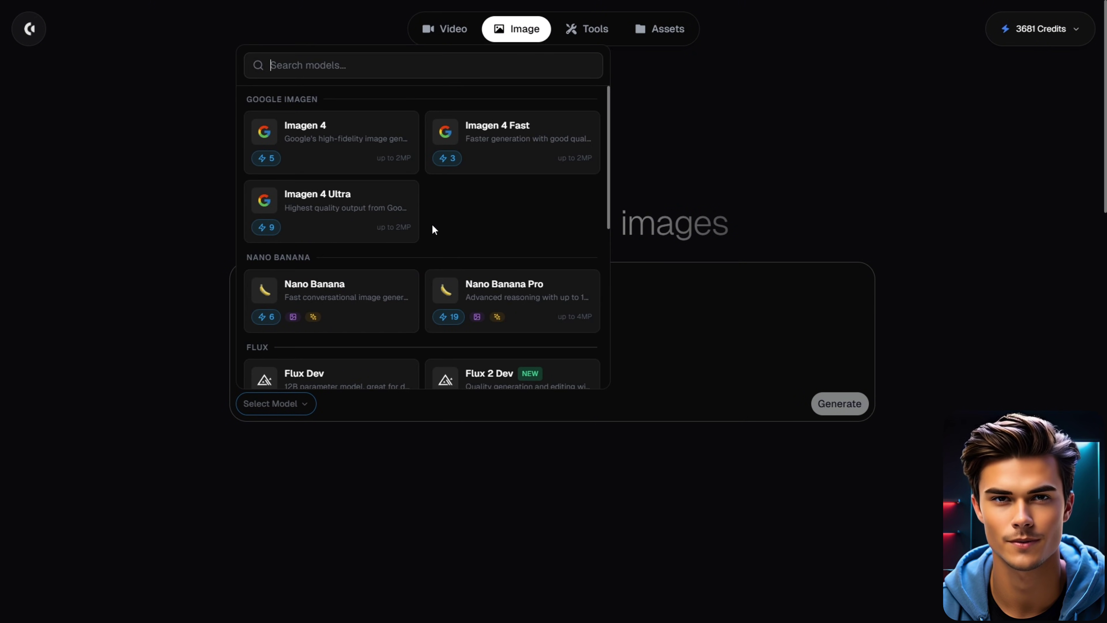
{"action": "scroll", "coordinate": [427, 235], "scroll_direction": "down", "scroll_amount": 6}
{"action": "scroll", "coordinate": [425, 241], "scroll_direction": "up", "scroll_amount": 6}
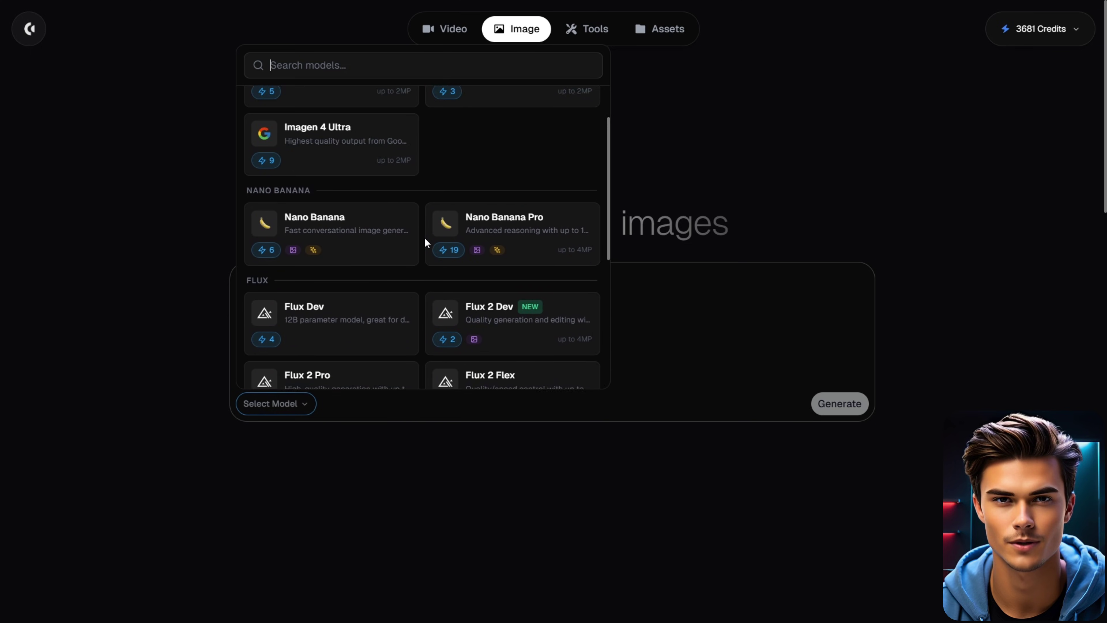
{"action": "left_click", "coordinate": [518, 309]}
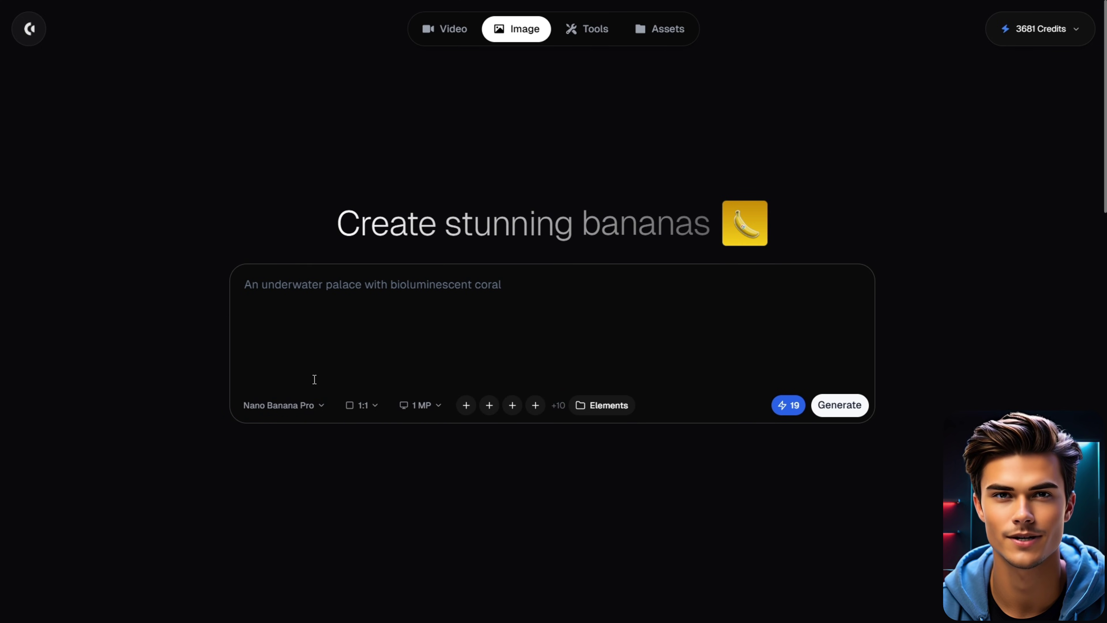
{"action": "left_click", "coordinate": [372, 406]}
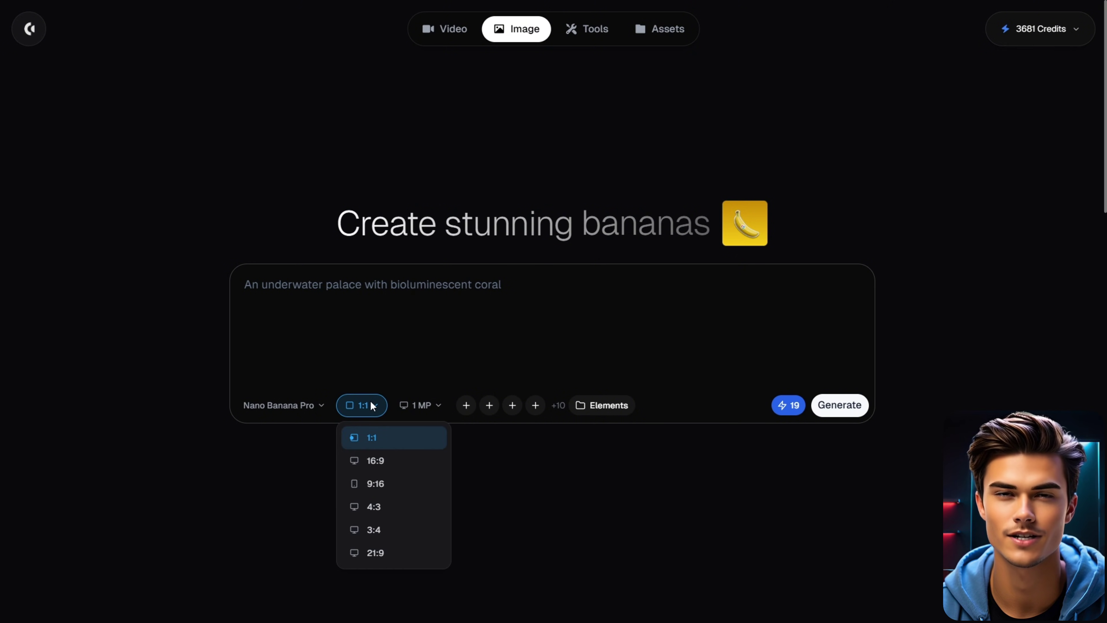
{"action": "left_click", "coordinate": [390, 483]}
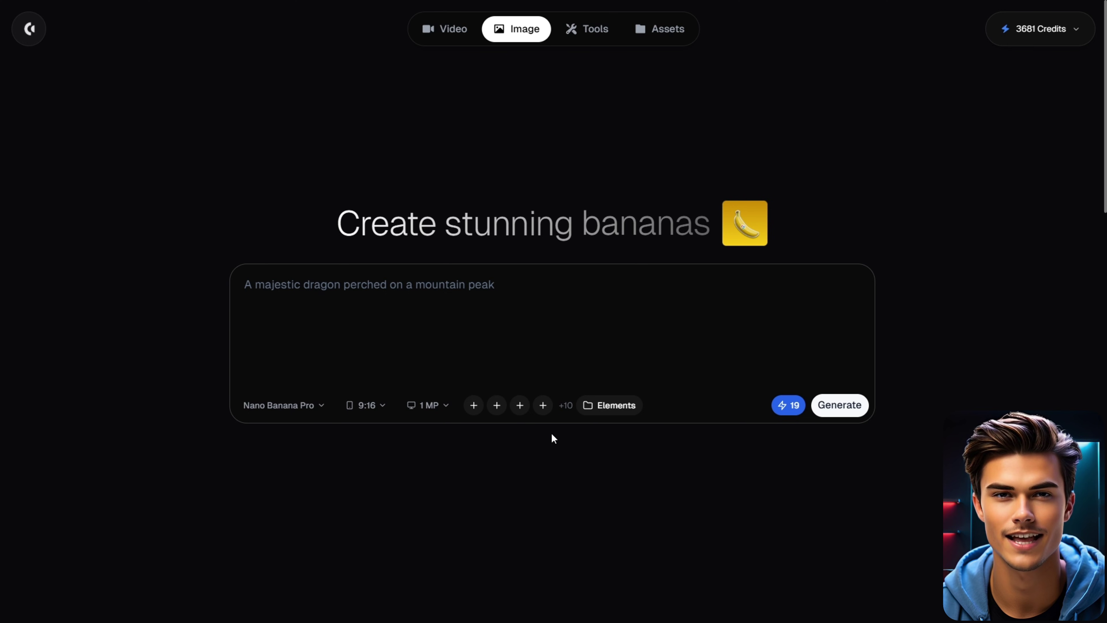
Generate the base skeleton character from the ultra realistic medical anatomy prompt for a transparent full-body human figure, and open the resulting image.
{"action": "type", "text": "ultra realistic medical anatomy visualization, full body transparent human figure with clear glass-like skin revealing the complete human skeleton inside, anatomically accurate bones including skull, rib cage, spine, pelvis, arms, hands, legs and feet clearly visible through the transparent body shell  bones have a natural realistic ivory / pale yellow bone color with subtle beige tones, realistic bone texture and shading, medical-grade anatomical accuracy"}
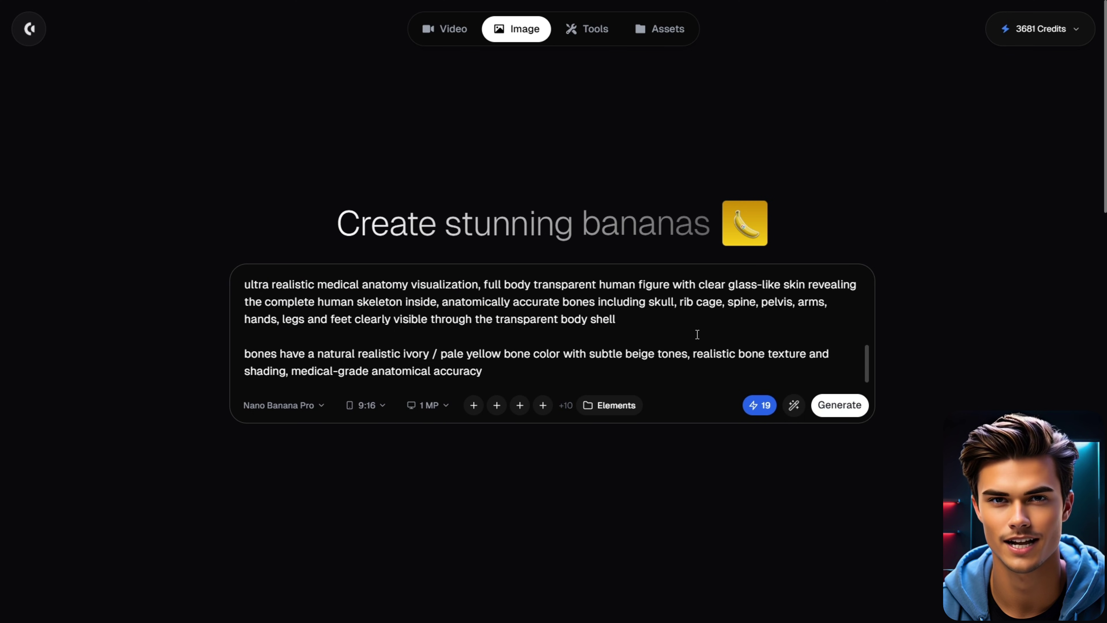
{"action": "left_click", "coordinate": [835, 406]}
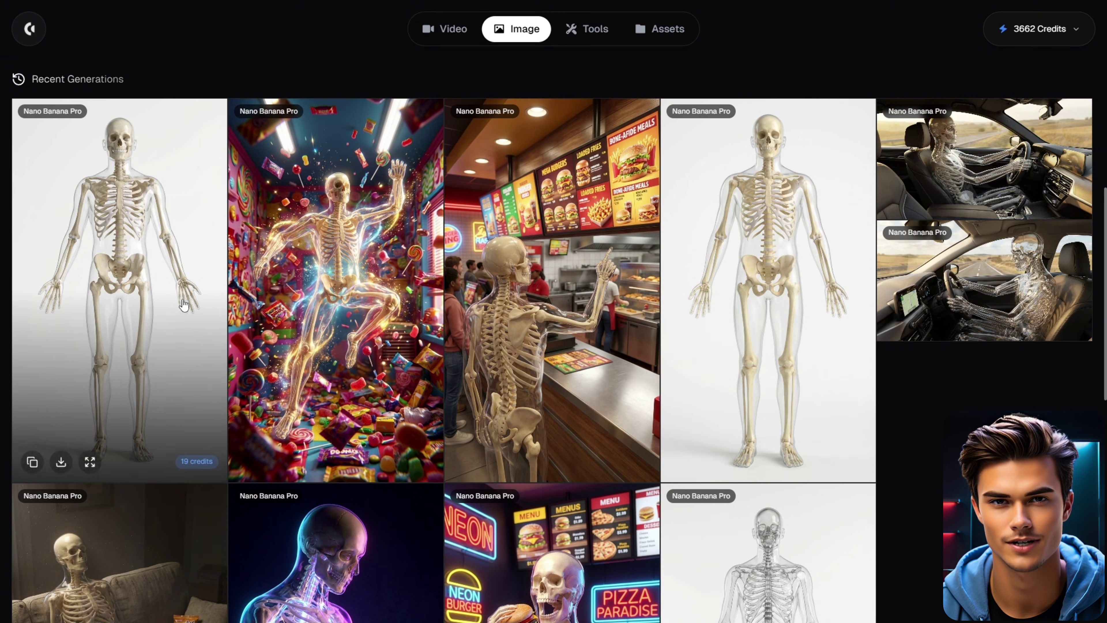
{"action": "left_click", "coordinate": [177, 230]}
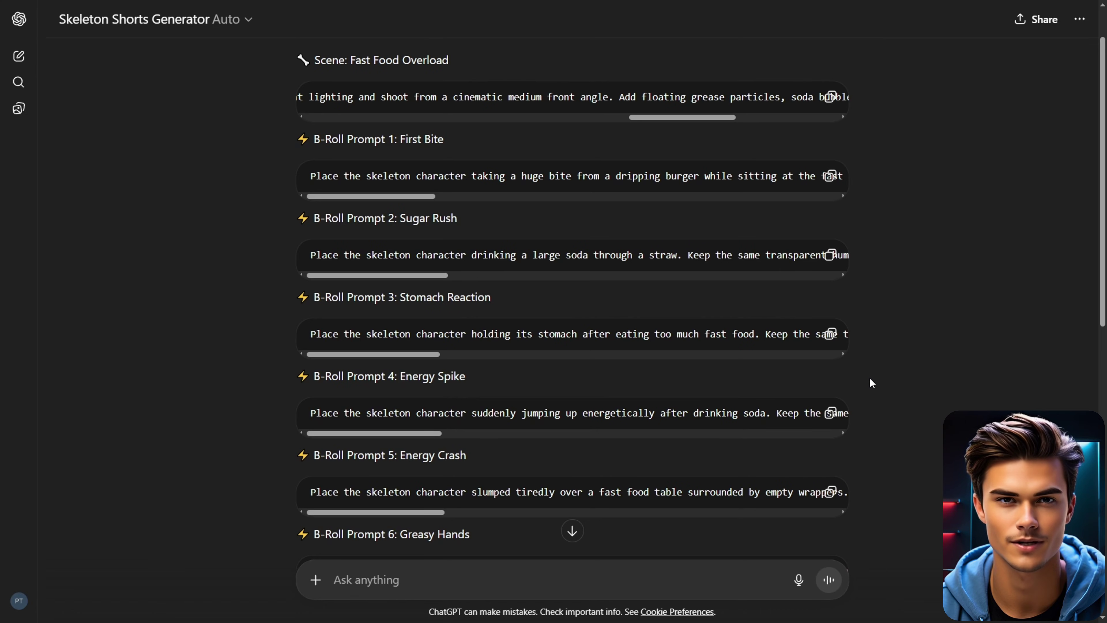
Generate the Fast Food Overload scene from its copied prompt with the skeleton character image as reference, and open the result.
{"action": "left_click", "coordinate": [833, 100]}
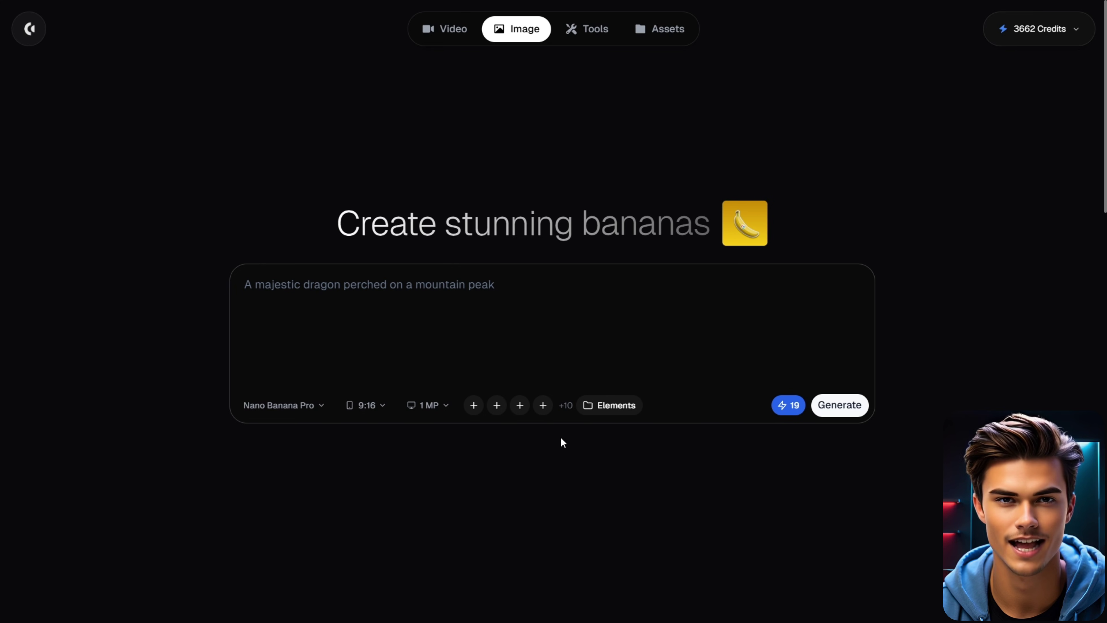
{"action": "left_click", "coordinate": [497, 308]}
{"action": "key", "text": "ctrl+v"}
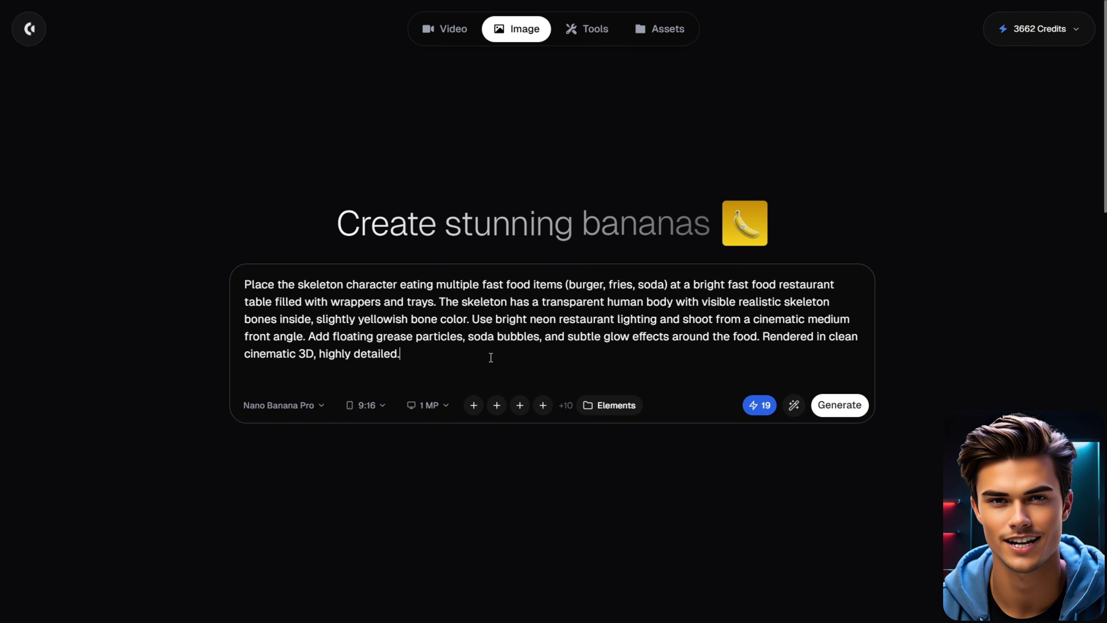
{"action": "left_click", "coordinate": [475, 406]}
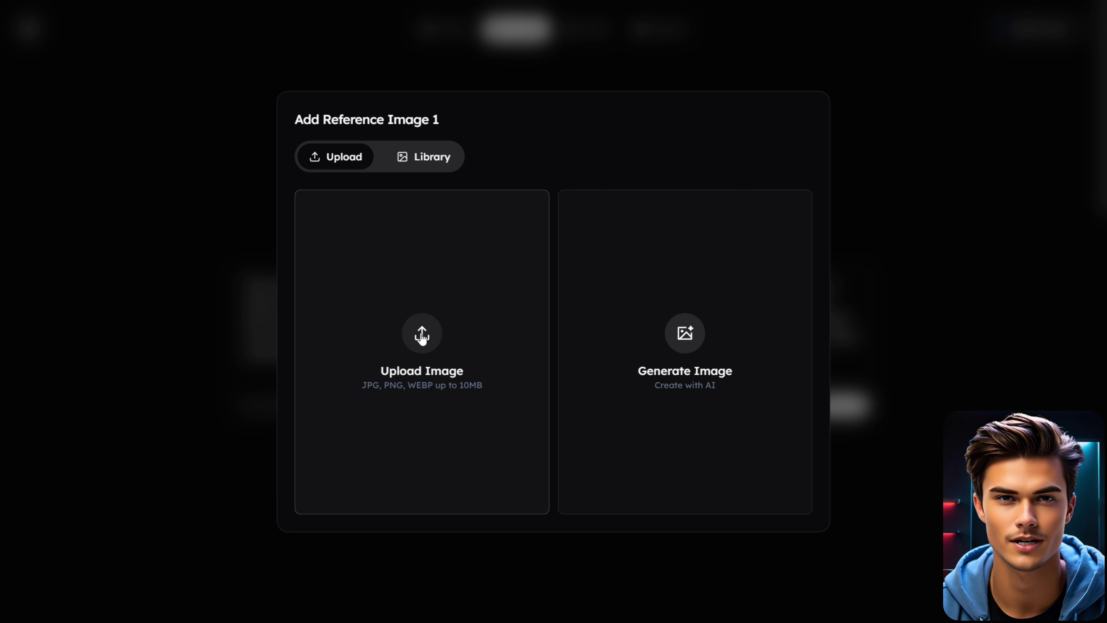
{"action": "left_click", "coordinate": [422, 336]}
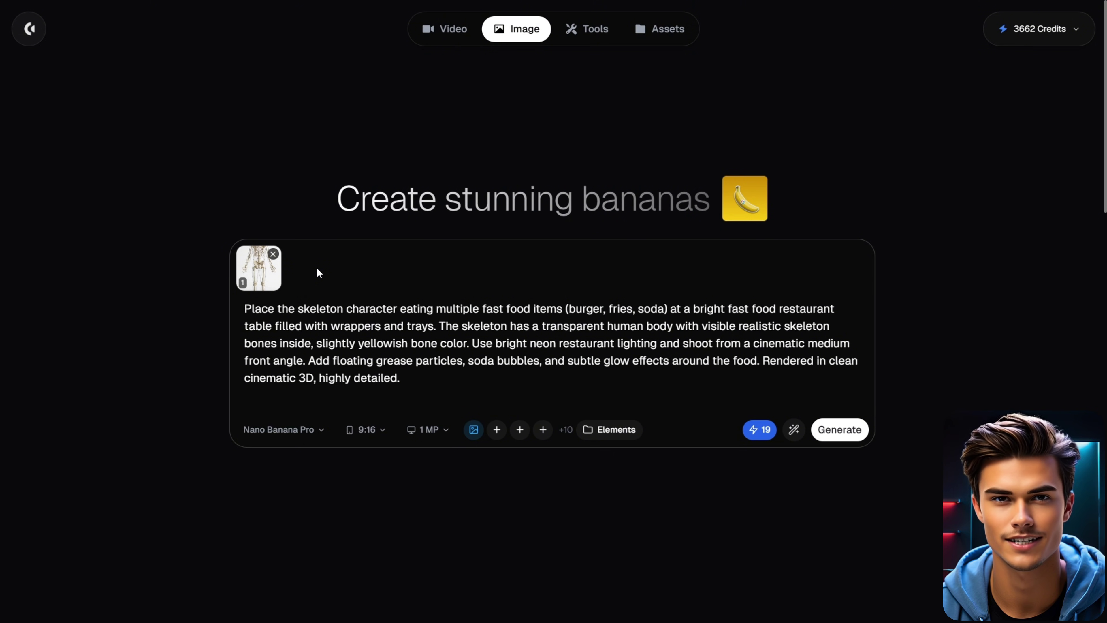
{"action": "left_click", "coordinate": [837, 430]}
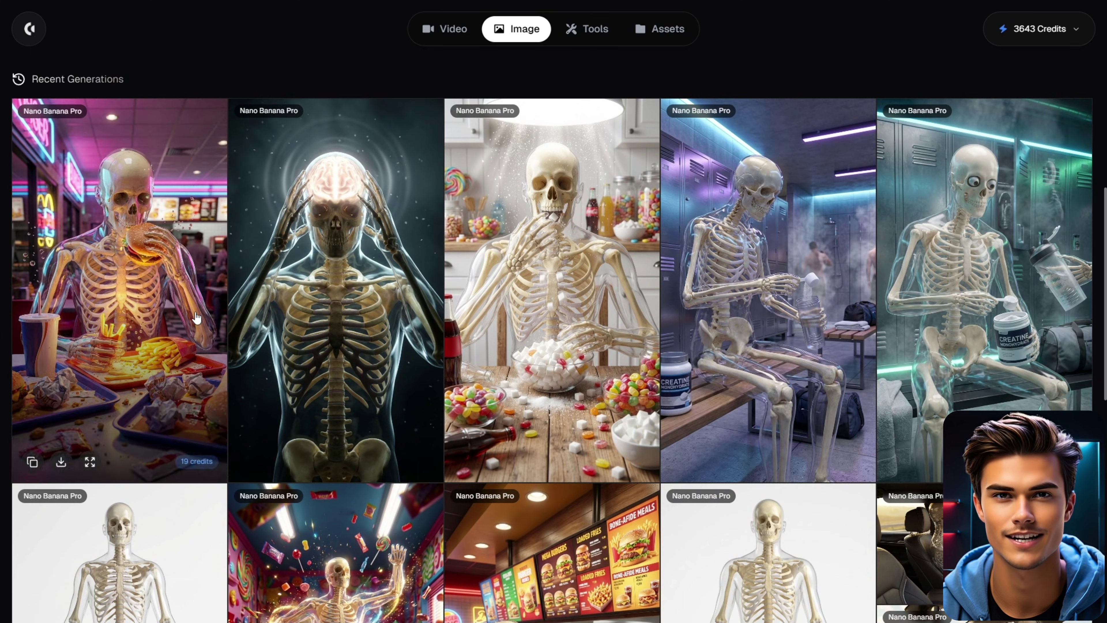
{"action": "left_click", "coordinate": [195, 311]}
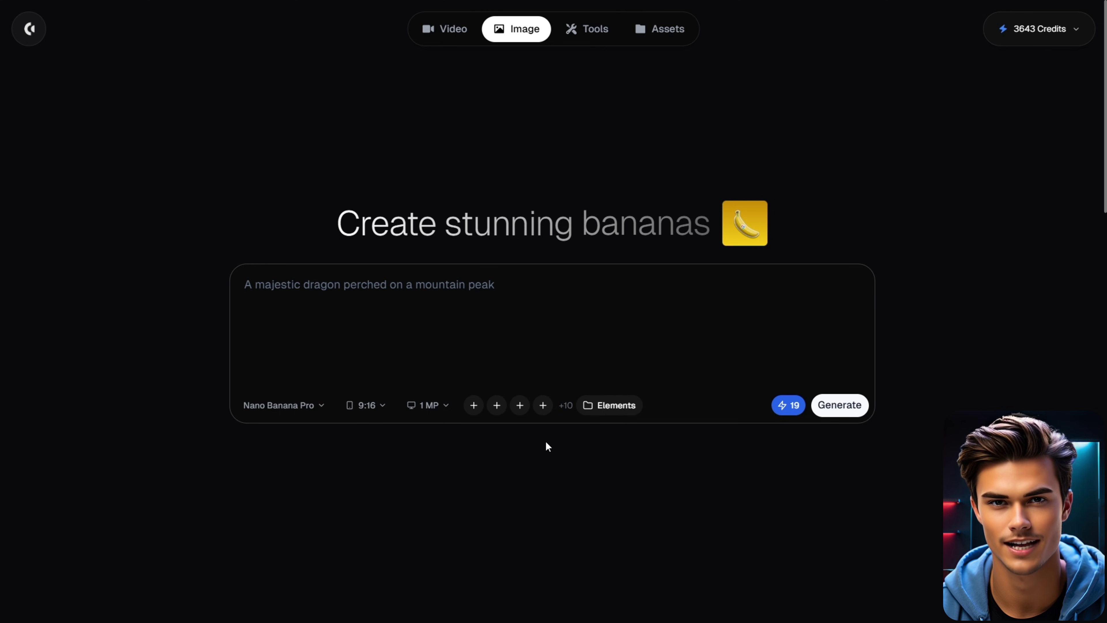
Generate the First Bite burger scene from its copied prompt with the skeleton character image as reference, and inspect the result.
{"action": "key", "text": "ctrl+v"}
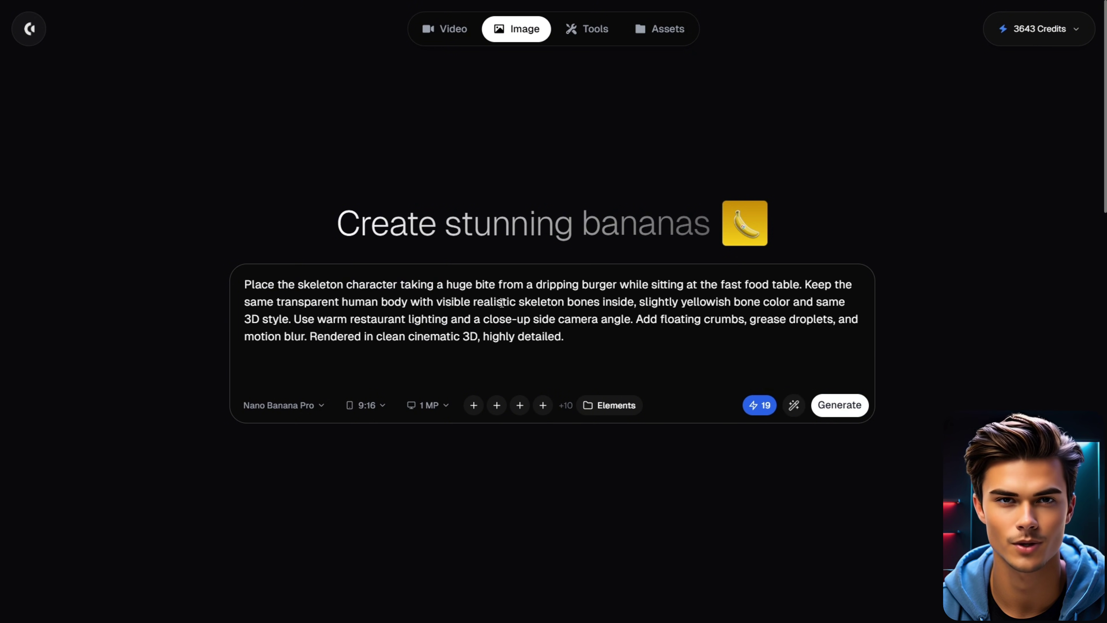
{"action": "left_click", "coordinate": [474, 406]}
{"action": "left_click", "coordinate": [422, 338]}
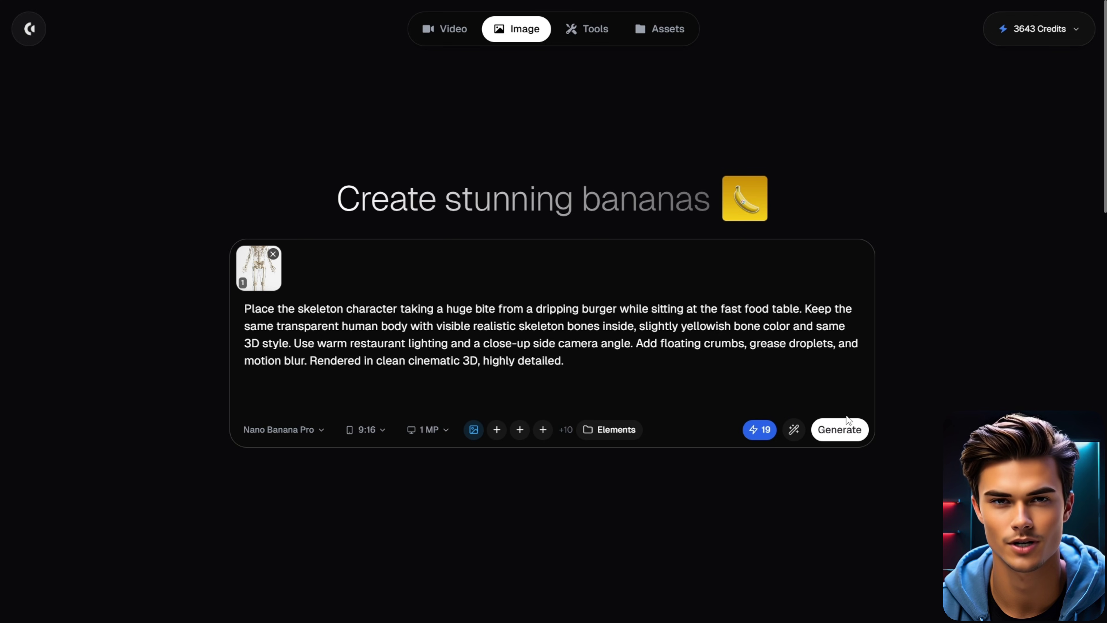
{"action": "left_click", "coordinate": [846, 425]}
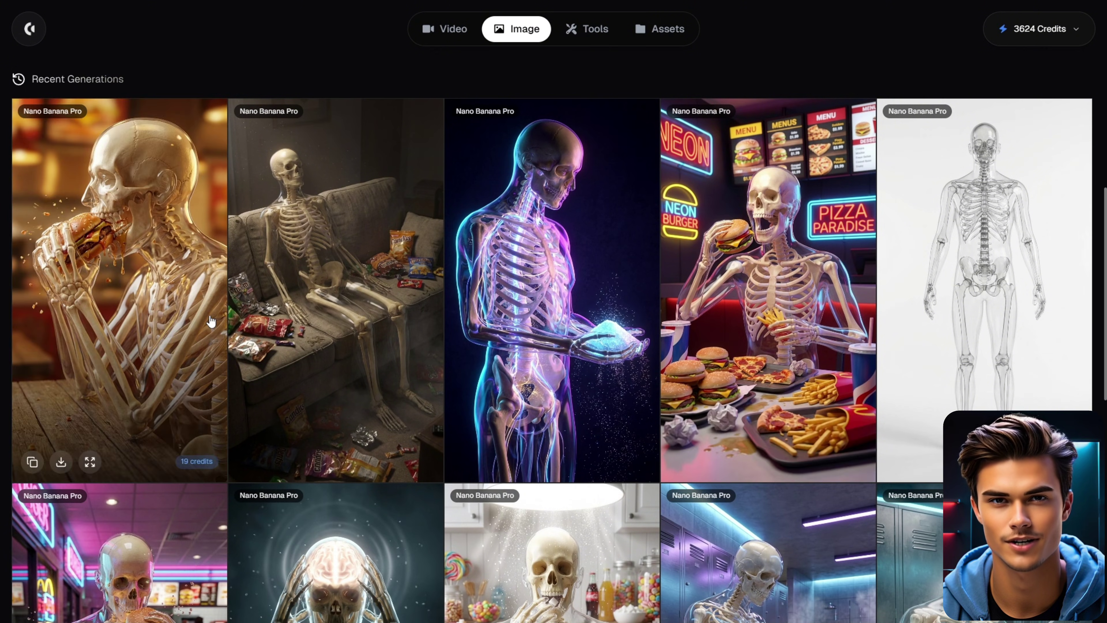
{"action": "left_click", "coordinate": [211, 322]}
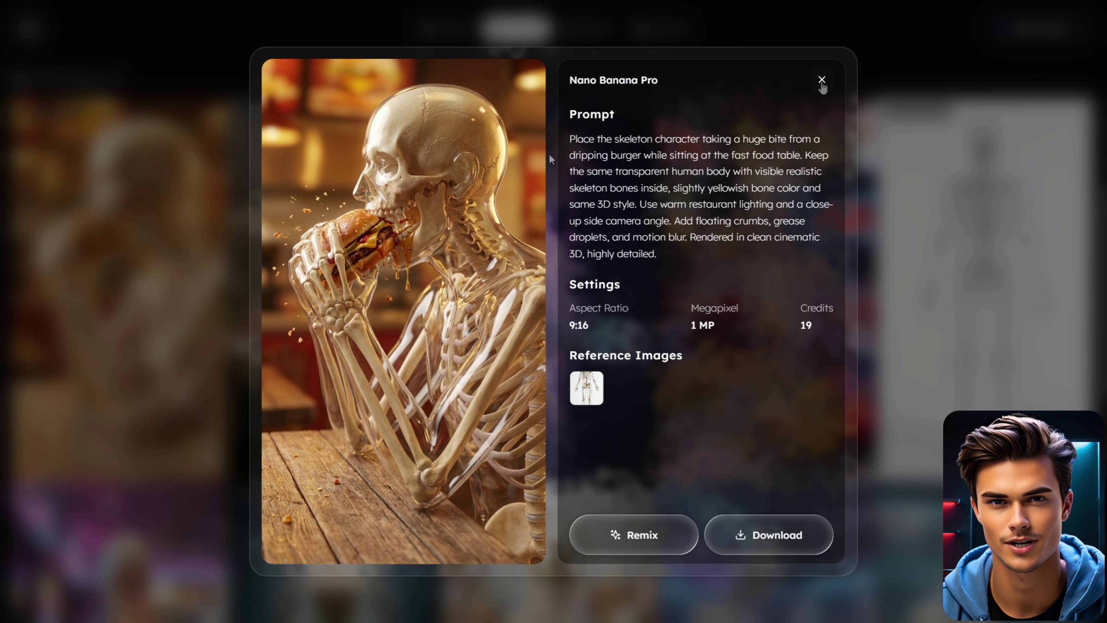
{"action": "left_click", "coordinate": [822, 80]}
Review the finished skeleton scene images among the recent generations.
{"action": "scroll", "coordinate": [658, 292], "scroll_direction": "up", "scroll_amount": 10}
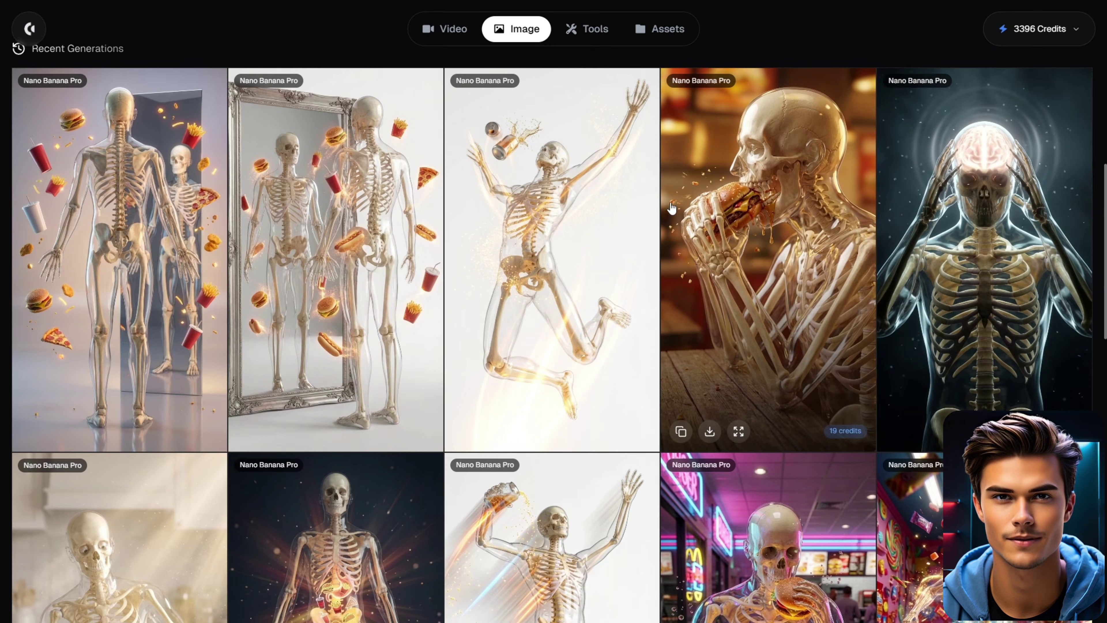
{"action": "scroll", "coordinate": [671, 209], "scroll_direction": "down", "scroll_amount": 4}
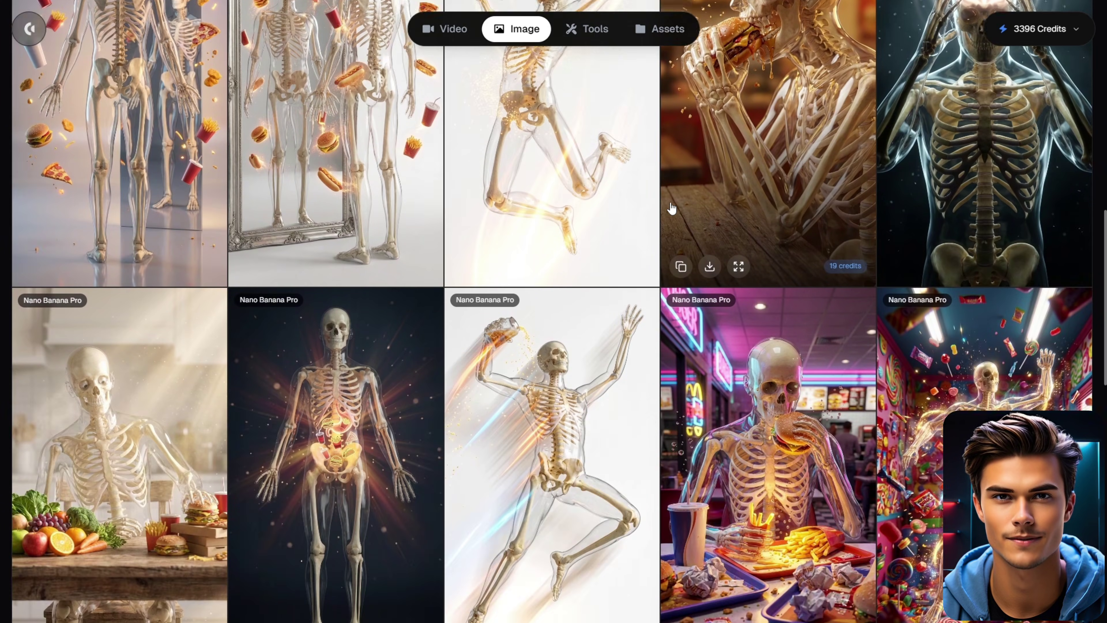
{"action": "scroll", "coordinate": [672, 208], "scroll_direction": "down", "scroll_amount": 8}
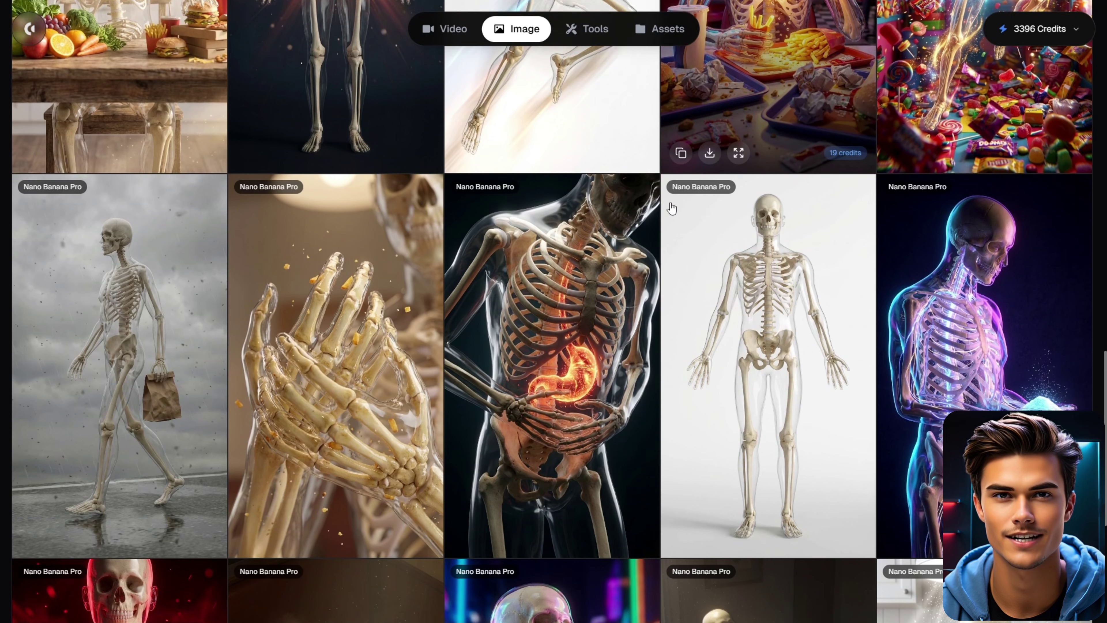
{"action": "scroll", "coordinate": [672, 209], "scroll_direction": "down", "scroll_amount": 5}
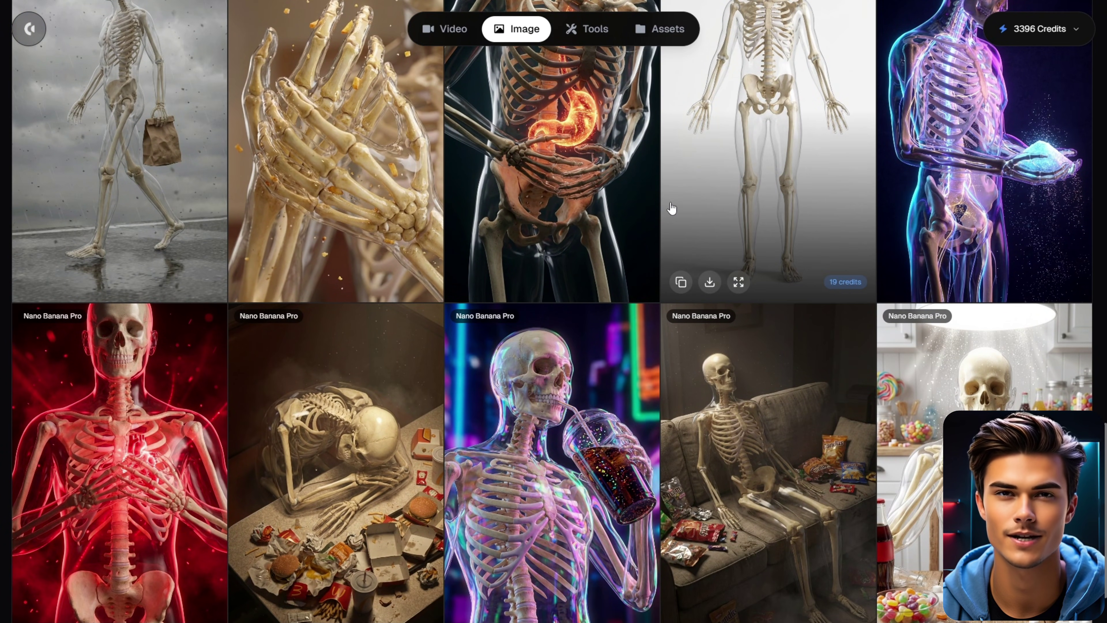
{"action": "scroll", "coordinate": [672, 208], "scroll_direction": "up", "scroll_amount": 15}
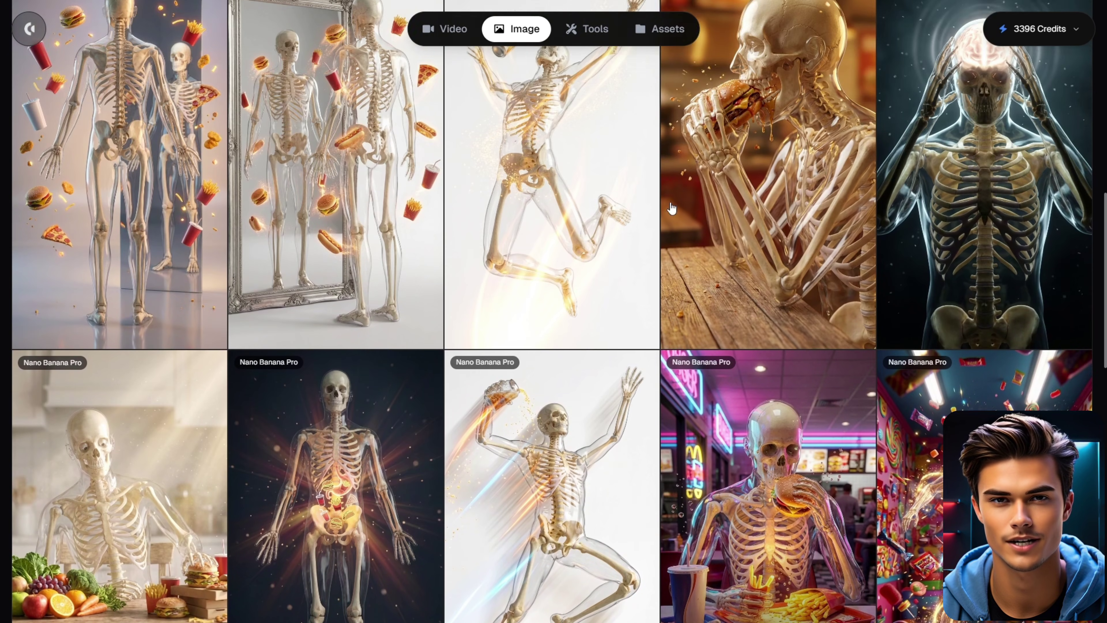
{"action": "scroll", "coordinate": [672, 208], "scroll_direction": "up", "scroll_amount": 1}
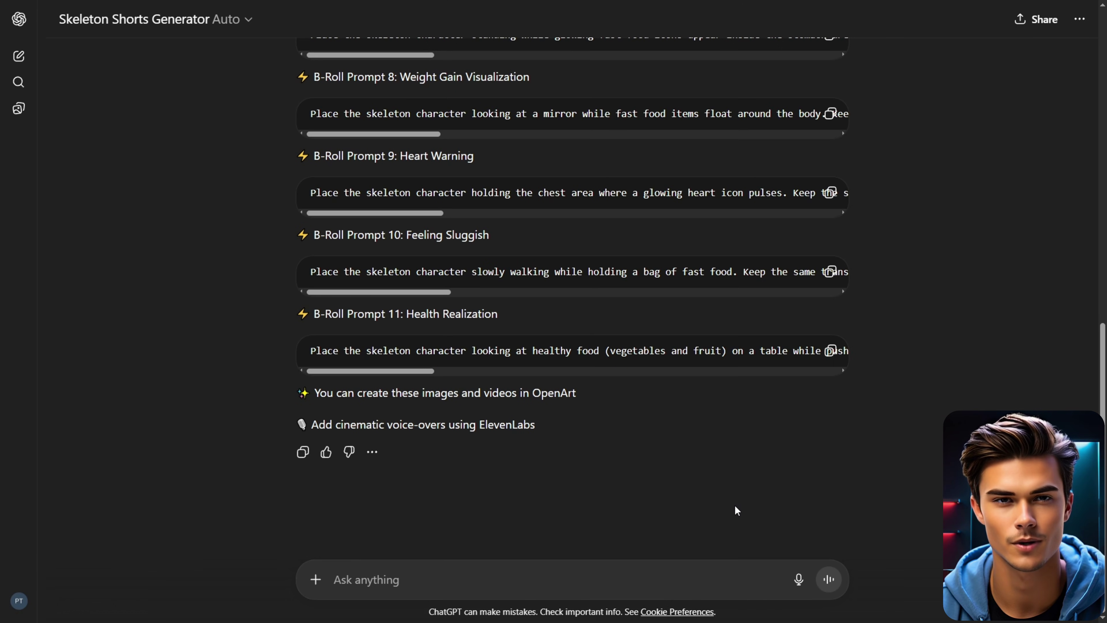
Ask ChatGPT for the same number of image-to-video prompts, one for each image prompt, to animate the images, and look through them.
{"action": "scroll", "coordinate": [884, 467], "scroll_direction": "up", "scroll_amount": 5}
{"action": "scroll", "coordinate": [891, 305], "scroll_direction": "down", "scroll_amount": 2}
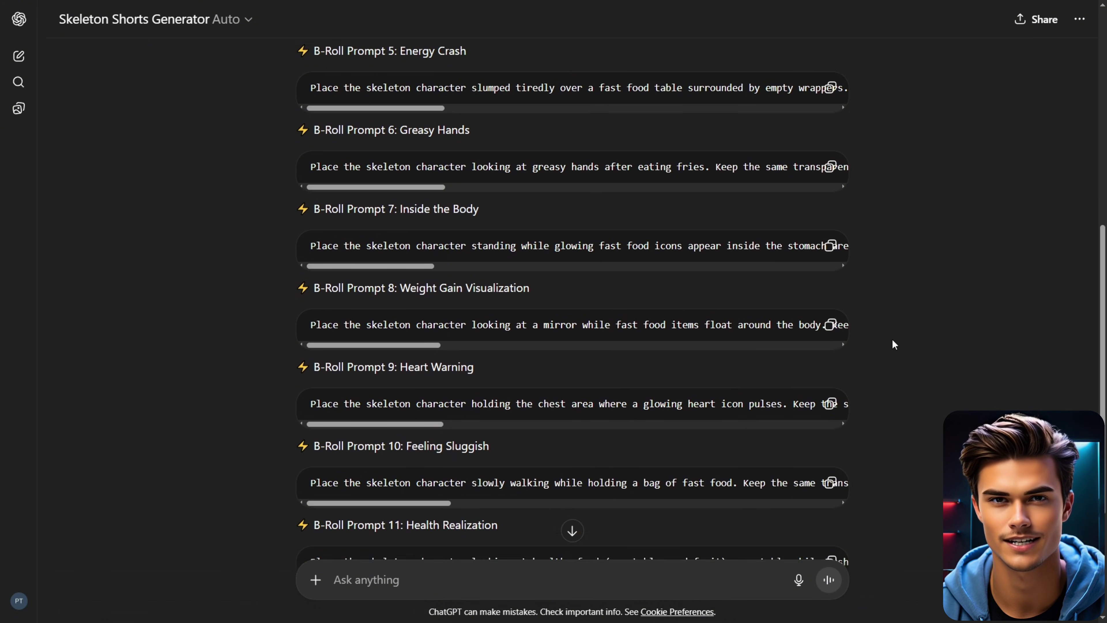
{"action": "scroll", "coordinate": [892, 339], "scroll_direction": "down", "scroll_amount": 4}
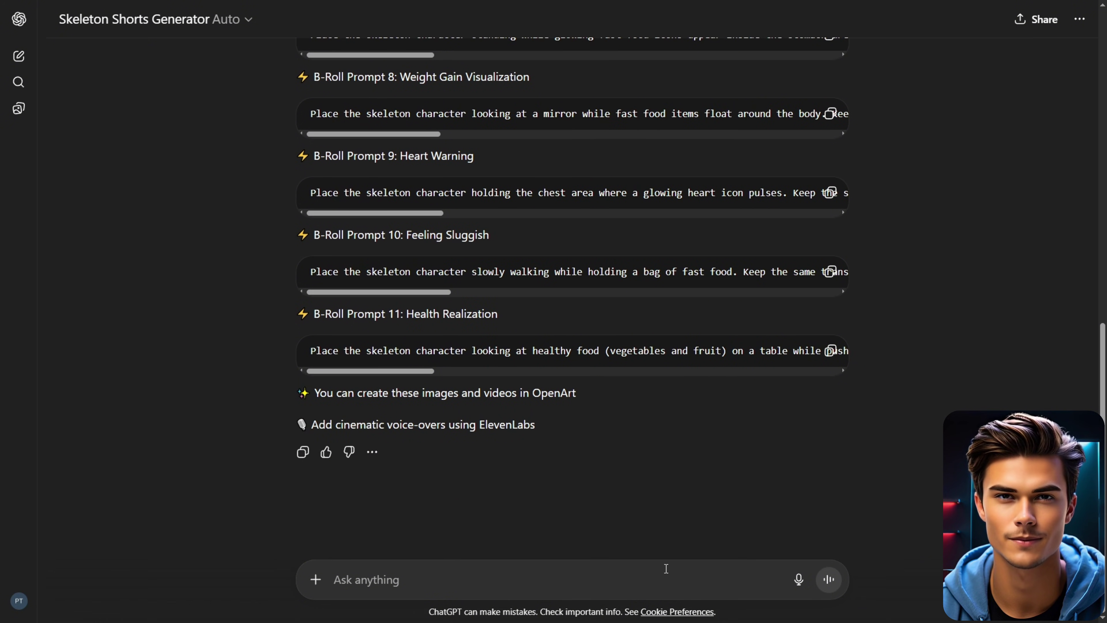
{"action": "key", "text": "ctrl+v"}
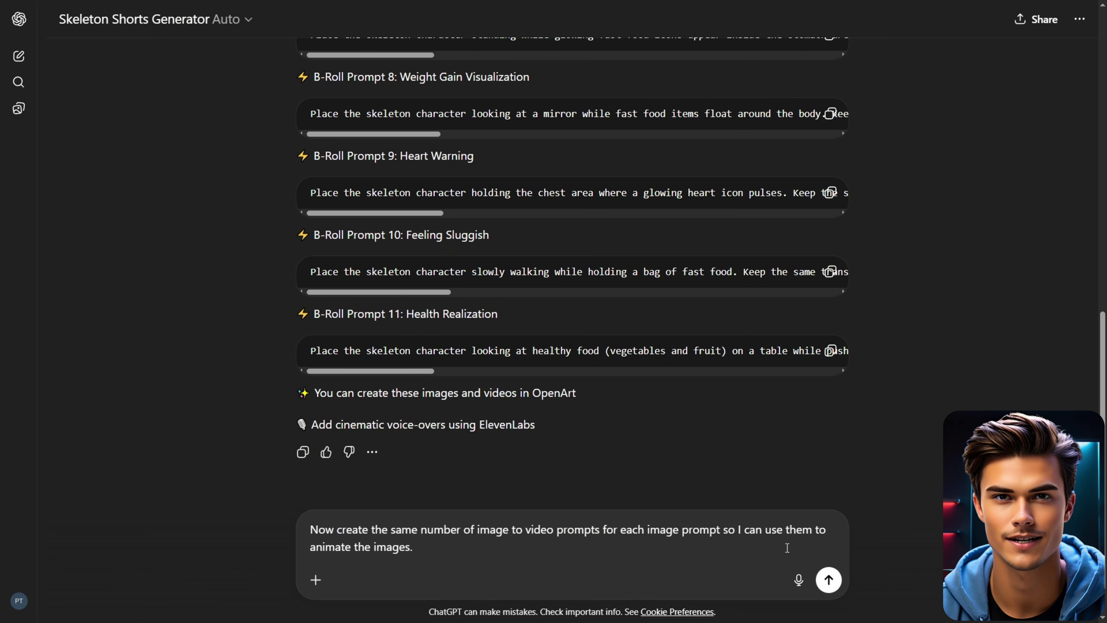
{"action": "left_click", "coordinate": [829, 579]}
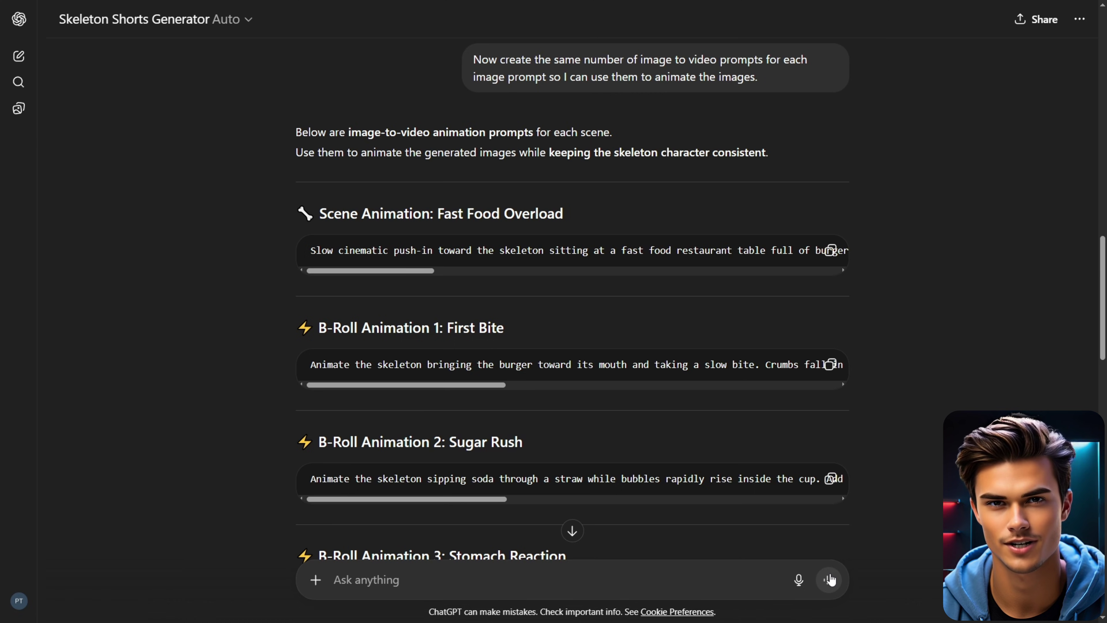
{"action": "scroll", "coordinate": [876, 278], "scroll_direction": "down", "scroll_amount": 10}
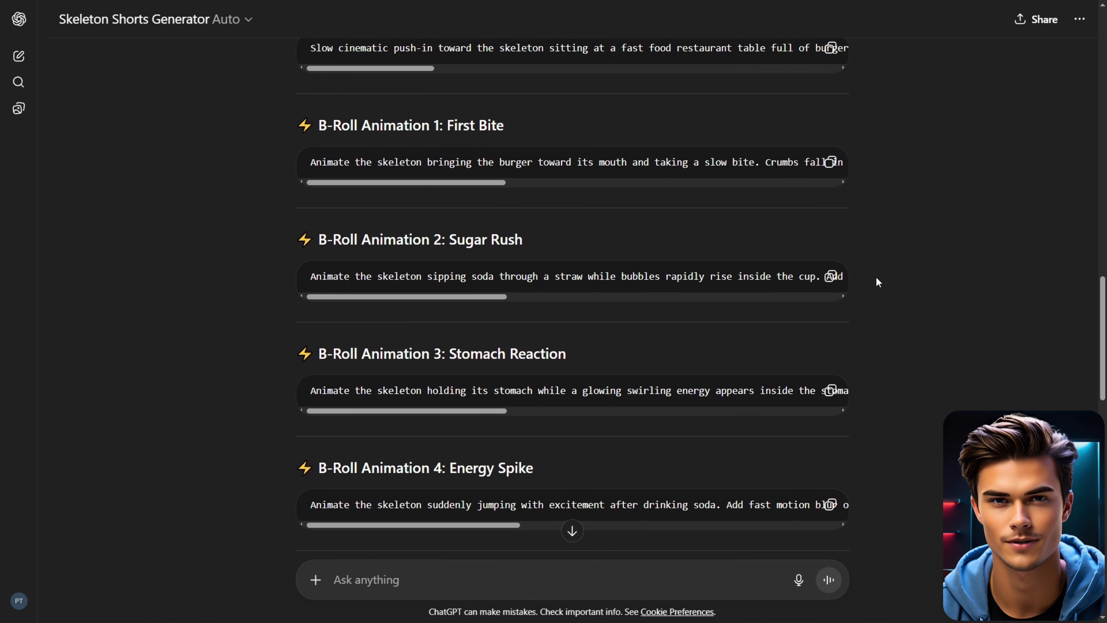
{"action": "scroll", "coordinate": [877, 278], "scroll_direction": "down", "scroll_amount": 13}
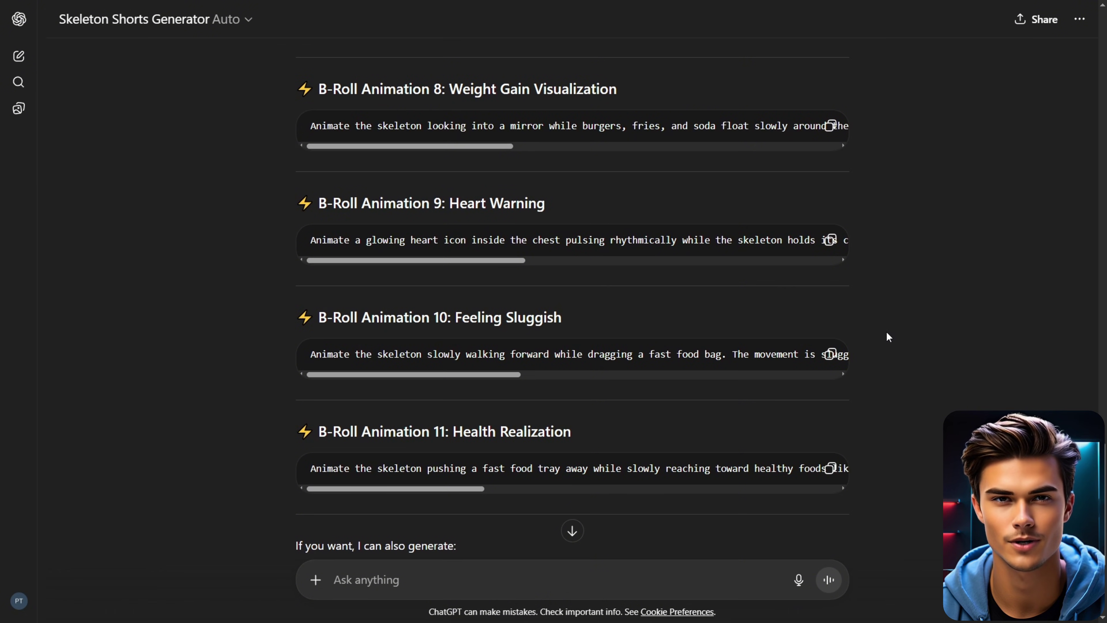
{"action": "scroll", "coordinate": [878, 333], "scroll_direction": "up", "scroll_amount": 18}
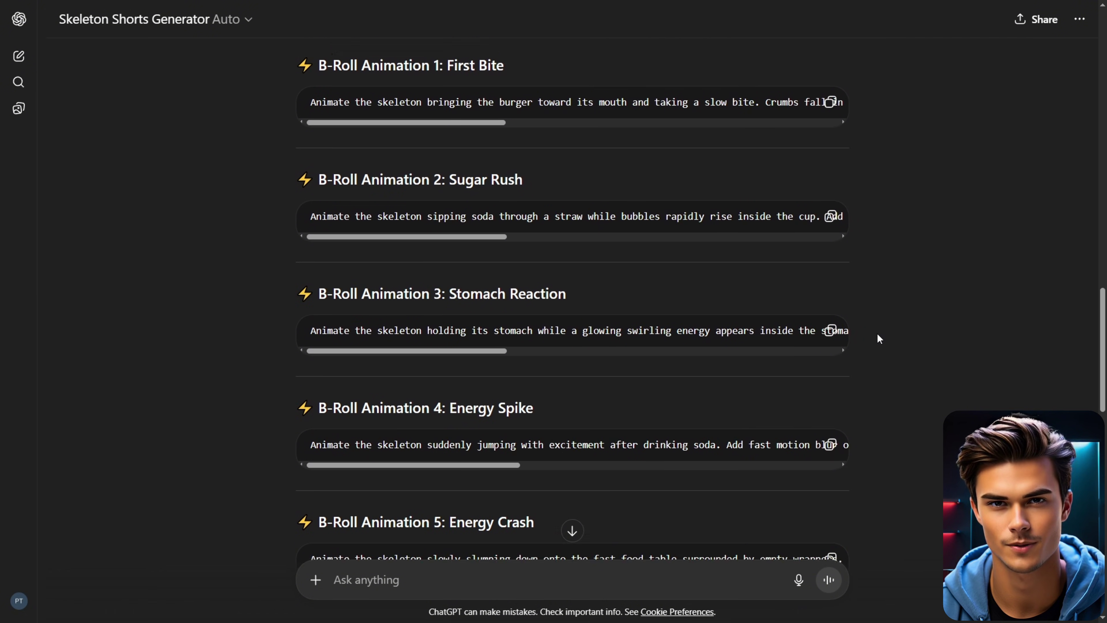
{"action": "scroll", "coordinate": [877, 329], "scroll_direction": "up", "scroll_amount": 3}
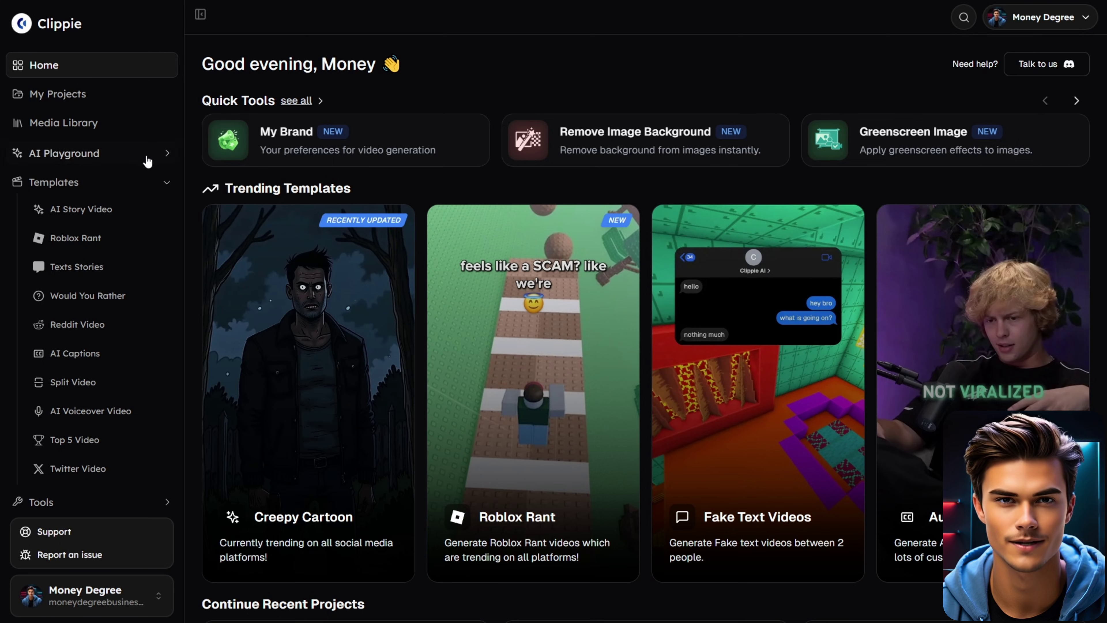
Open the Clippie video generator and choose the Seedance 1.5 Pro model.
{"action": "left_click", "coordinate": [146, 158]}
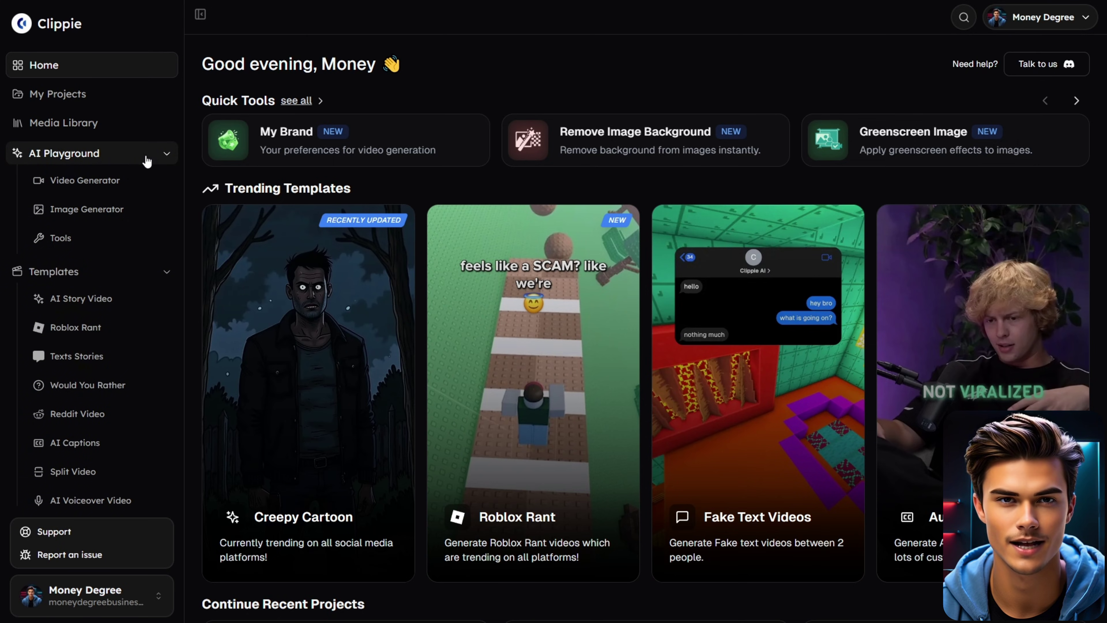
{"action": "left_click", "coordinate": [130, 181]}
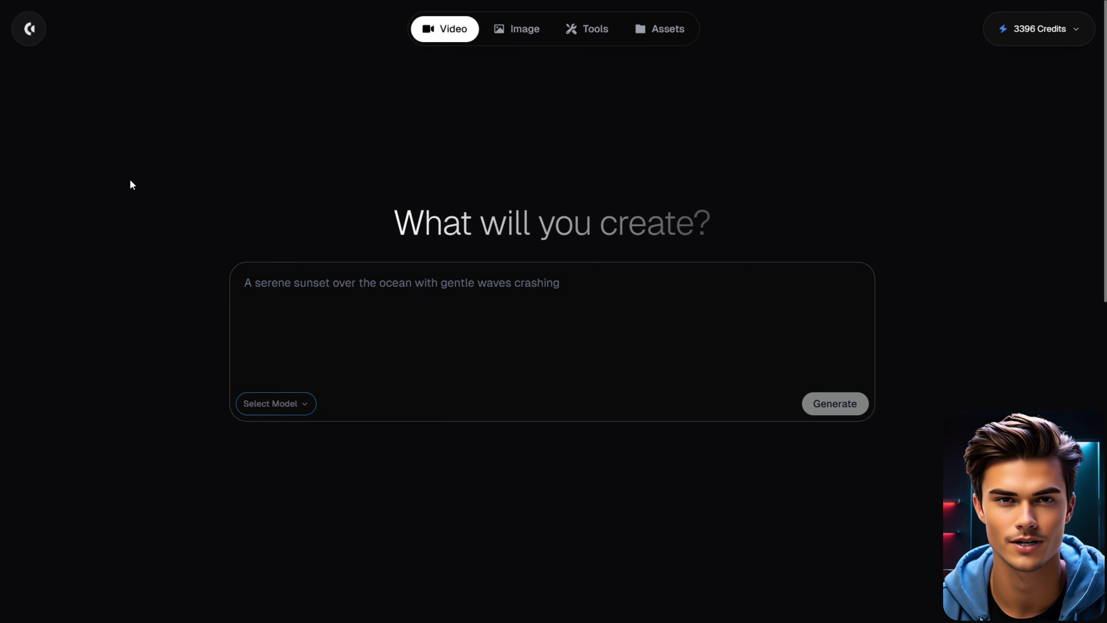
{"action": "left_click", "coordinate": [301, 406]}
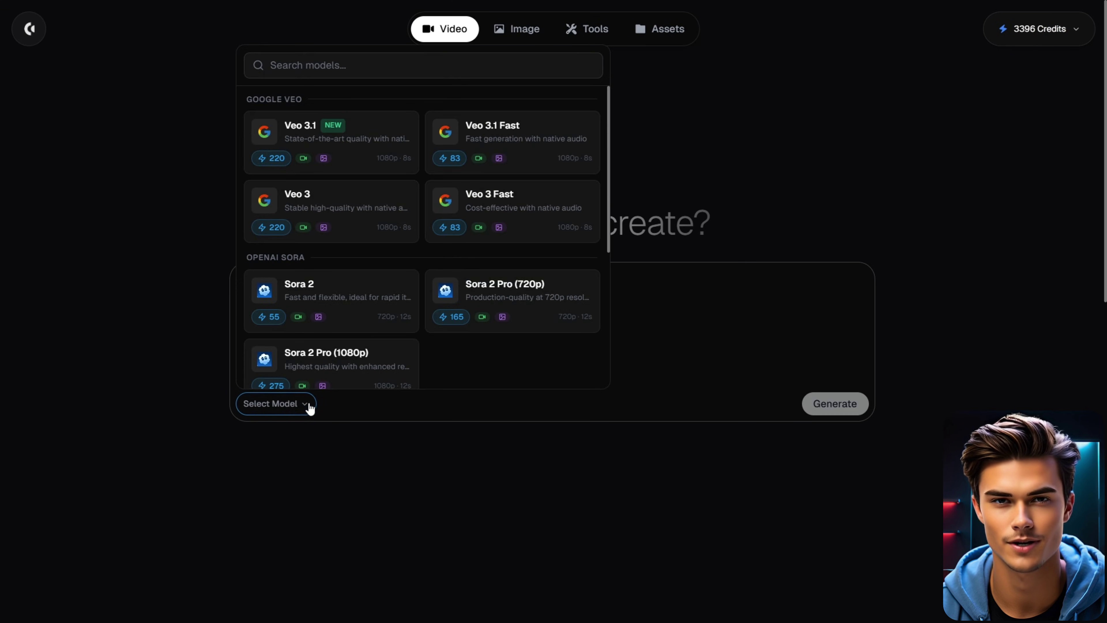
{"action": "scroll", "coordinate": [420, 249], "scroll_direction": "down", "scroll_amount": 4}
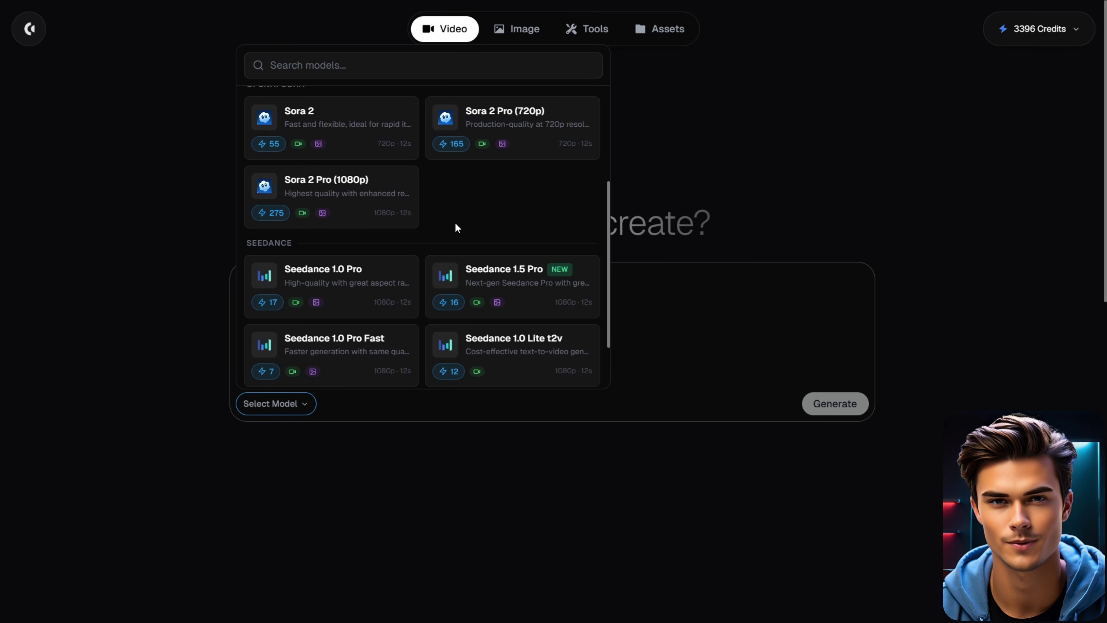
{"action": "scroll", "coordinate": [437, 235], "scroll_direction": "down", "scroll_amount": 2}
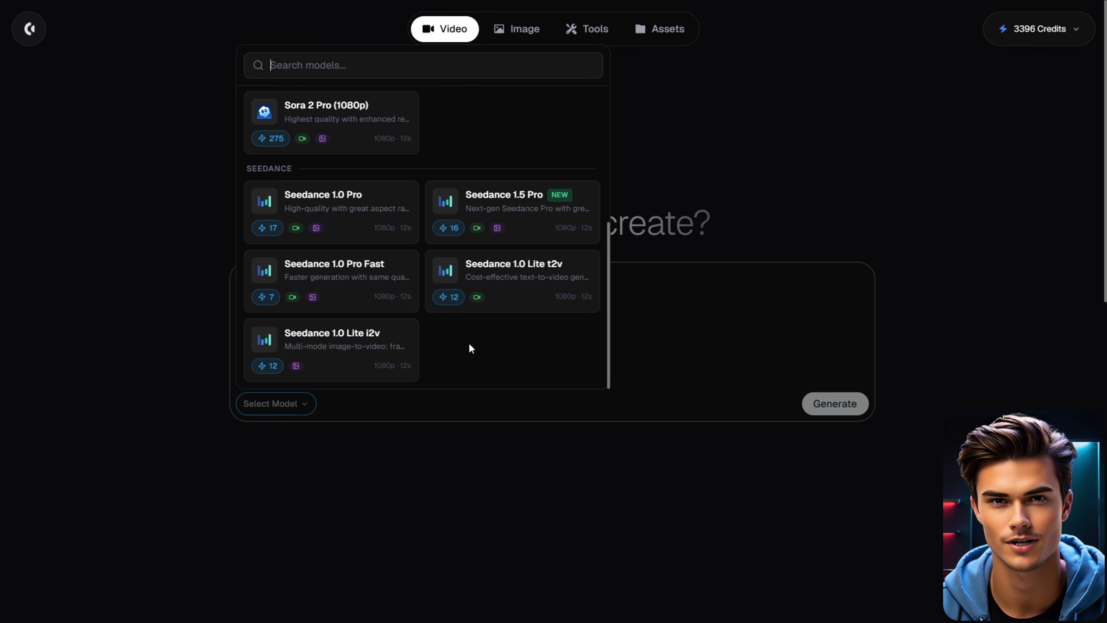
{"action": "scroll", "coordinate": [439, 207], "scroll_direction": "up", "scroll_amount": 5}
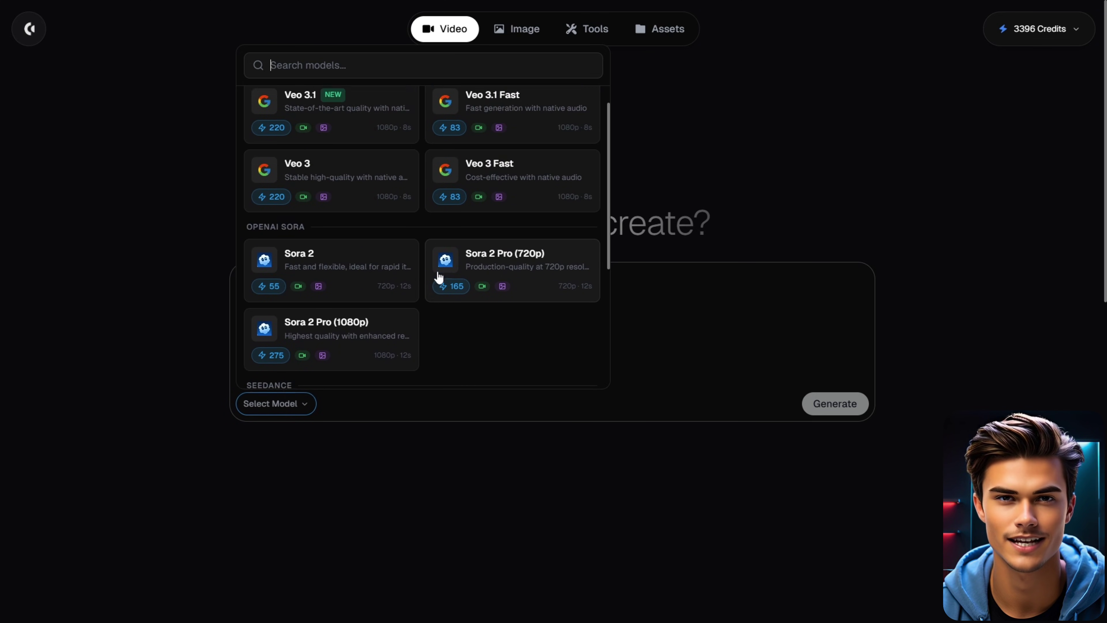
{"action": "scroll", "coordinate": [439, 278], "scroll_direction": "down", "scroll_amount": 5}
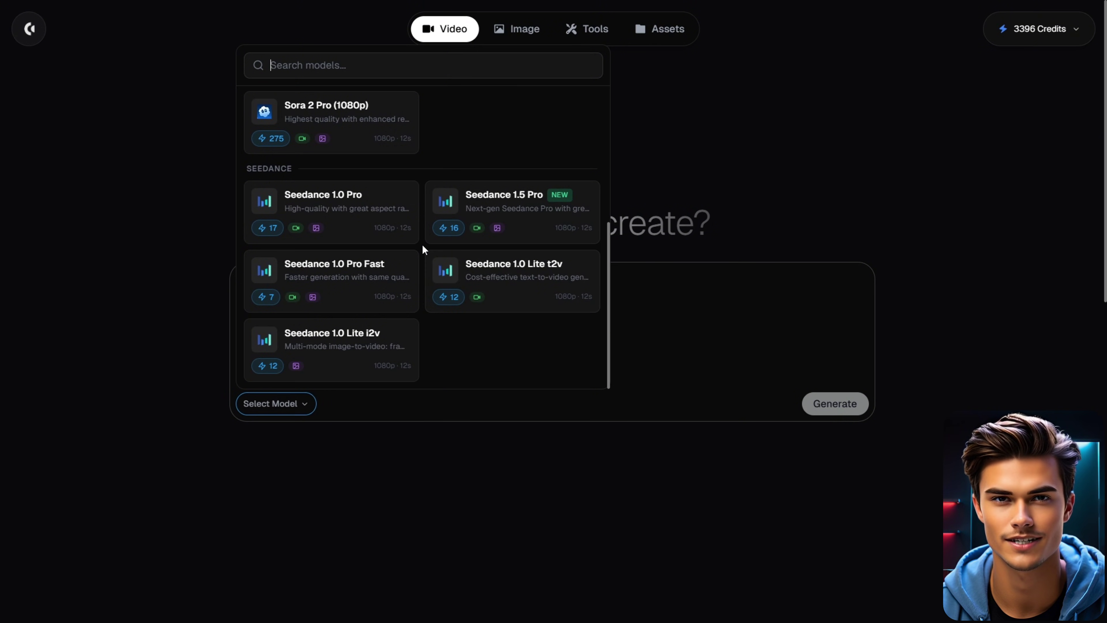
{"action": "left_click", "coordinate": [513, 214]}
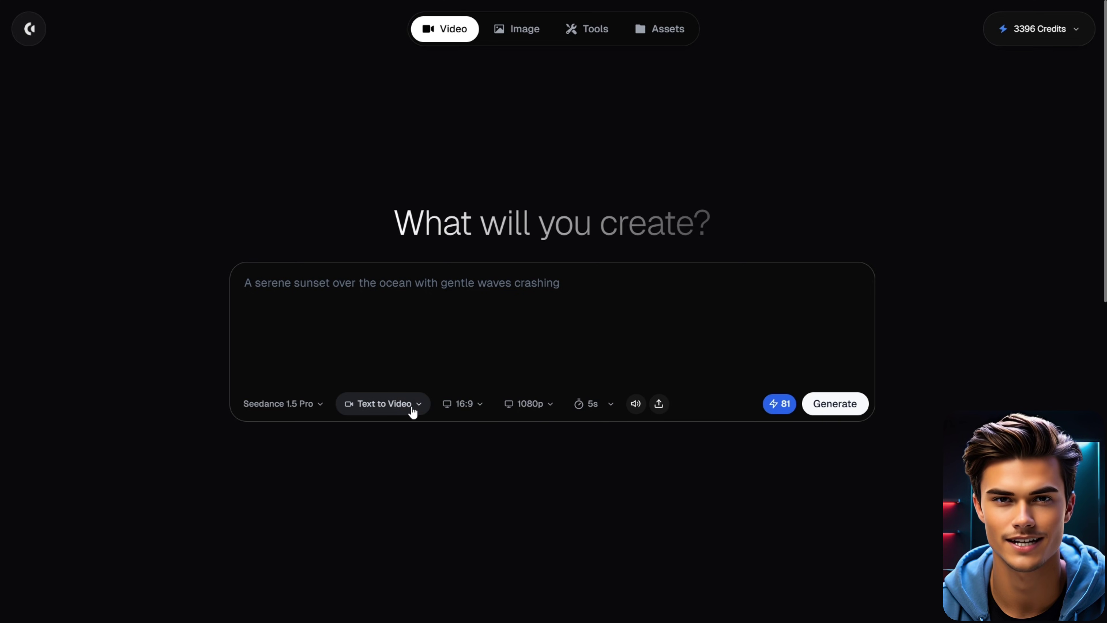
Set the video aspect ratio to 9:16 and check the resolution and duration options.
{"action": "left_click", "coordinate": [479, 408]}
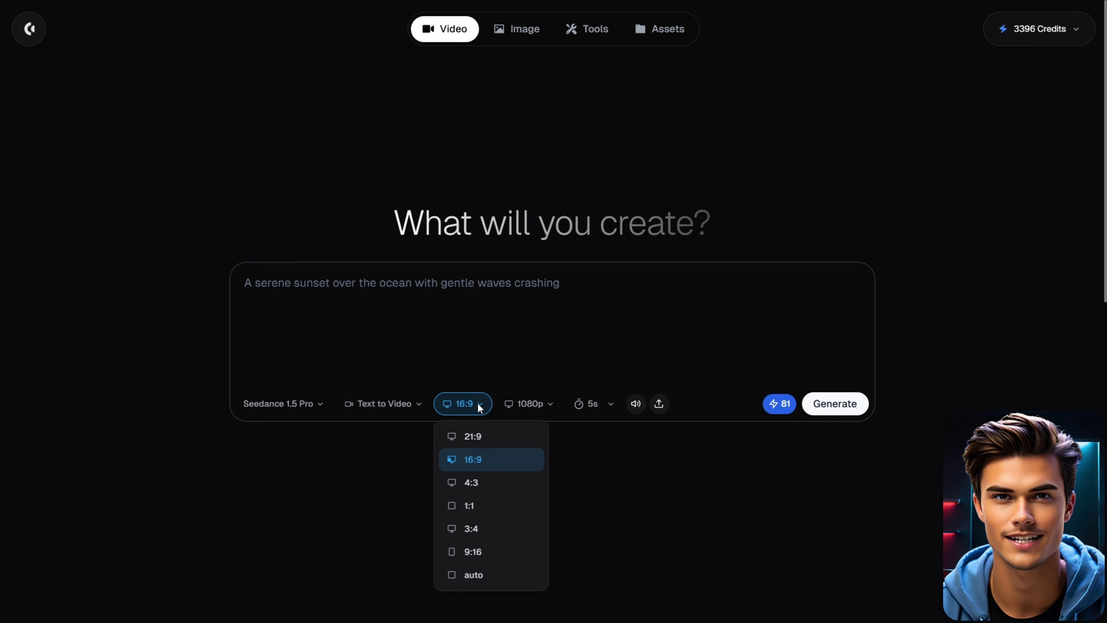
{"action": "left_click", "coordinate": [491, 553]}
{"action": "left_click", "coordinate": [536, 405]}
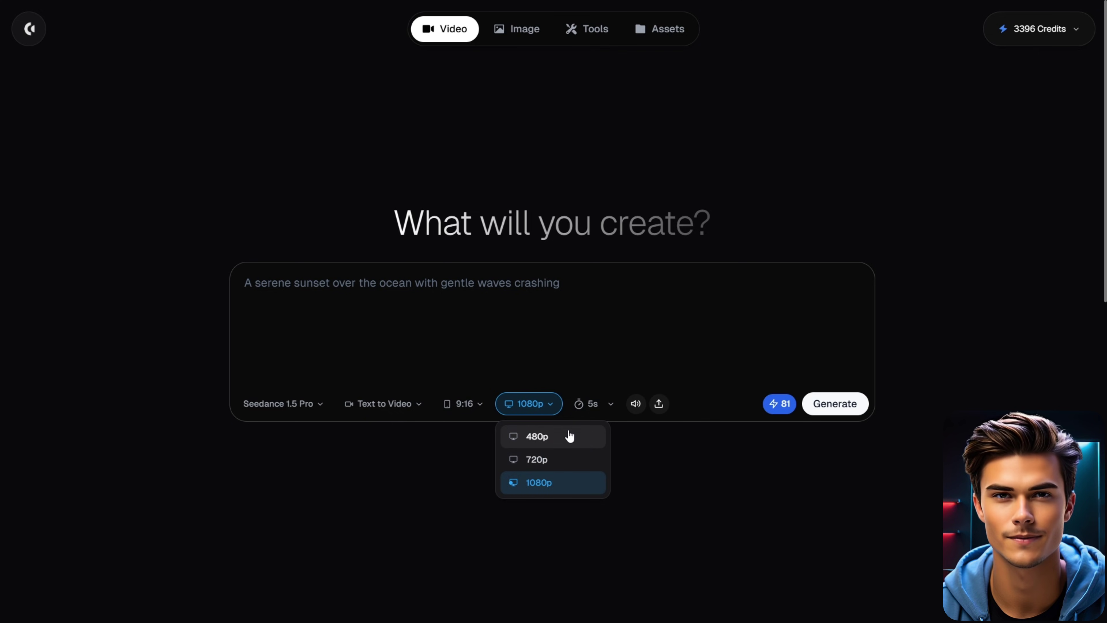
{"action": "left_click", "coordinate": [550, 404]}
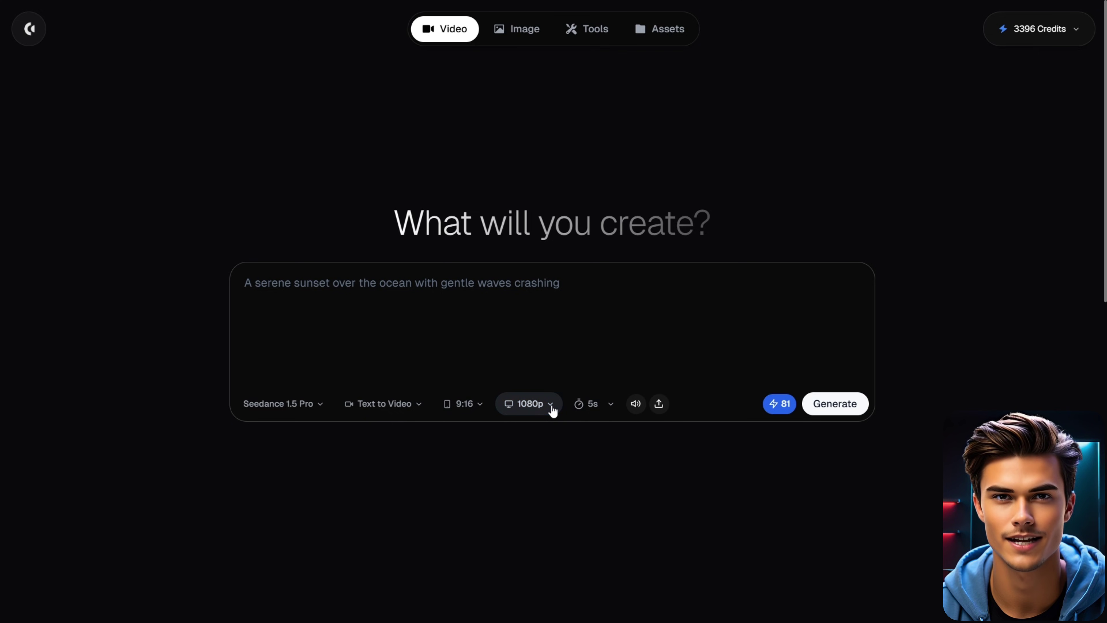
{"action": "left_click", "coordinate": [611, 404]}
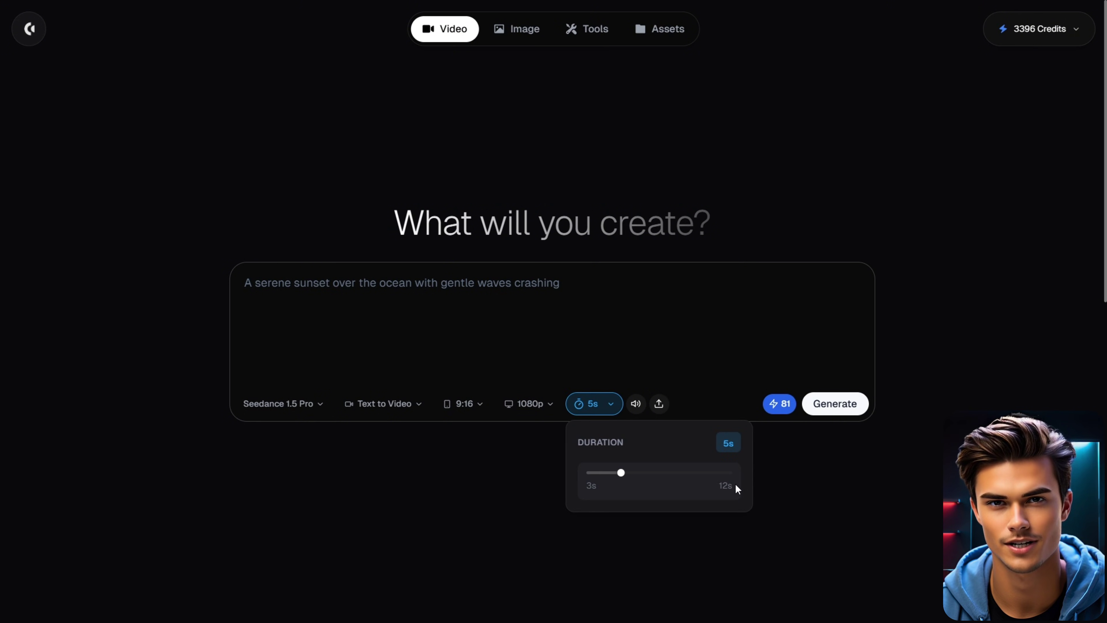
{"action": "left_click", "coordinate": [614, 410]}
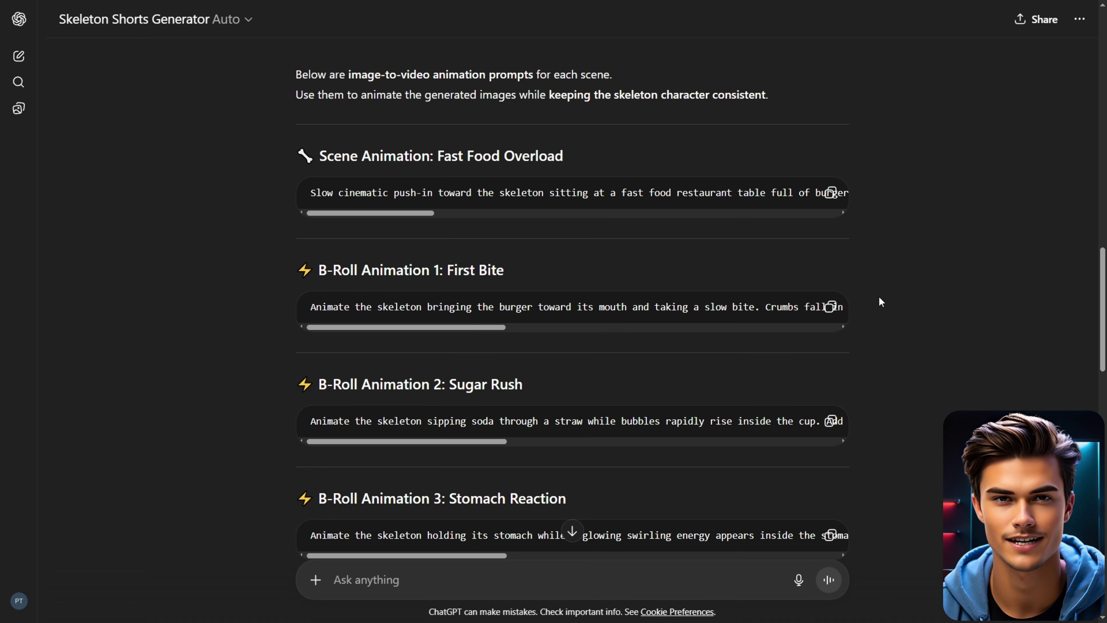
Generate the Fast Food Overload clip from its copied ChatGPT animation prompt, with the matching fast food restaurant scene image uploaded.
{"action": "left_click", "coordinate": [833, 195]}
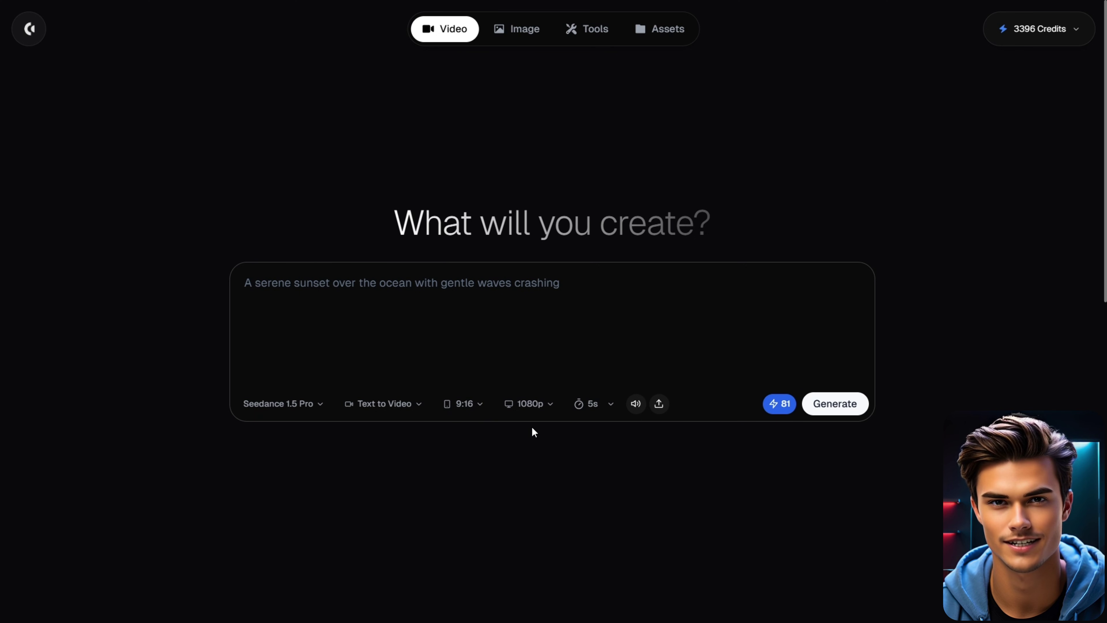
{"action": "key", "text": "ctrl+v"}
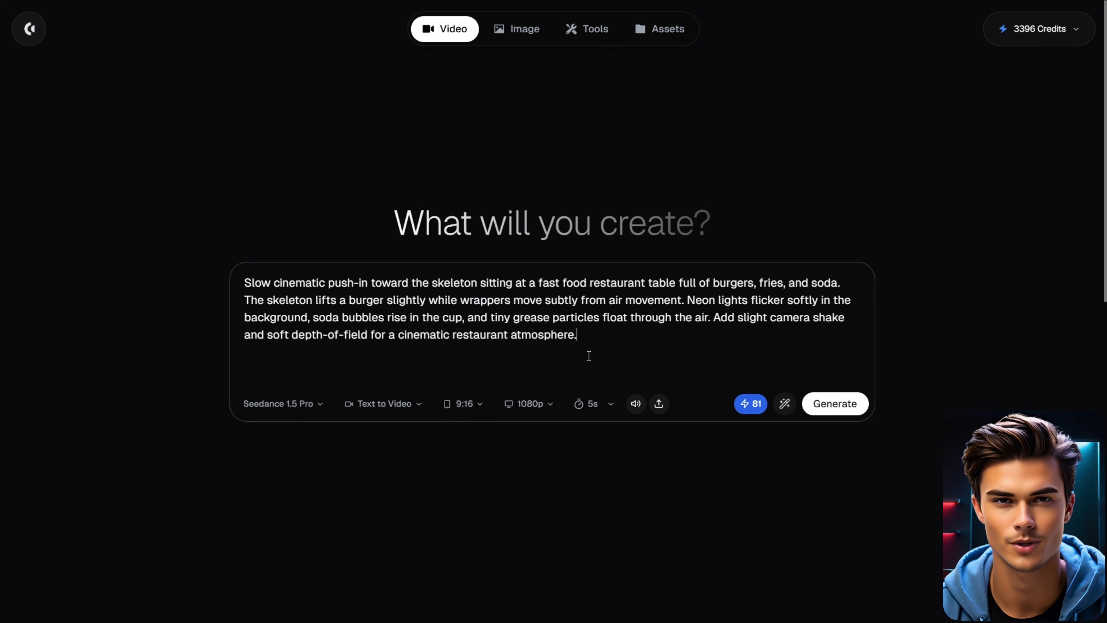
{"action": "left_click", "coordinate": [659, 405]}
{"action": "left_click", "coordinate": [422, 336]}
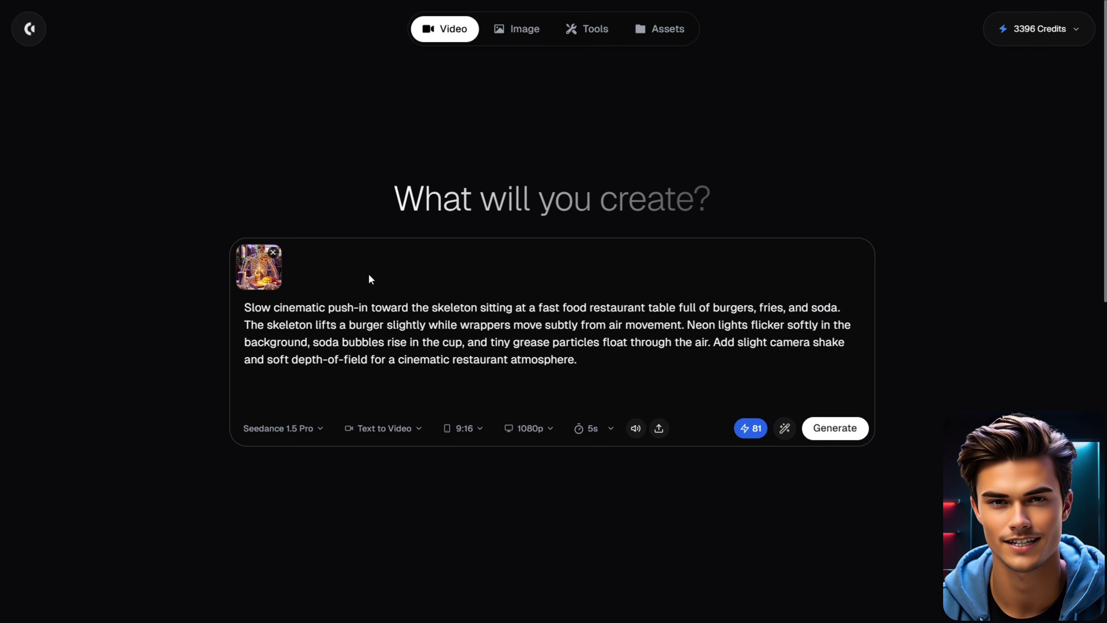
{"action": "left_click", "coordinate": [836, 428]}
{"action": "scroll", "coordinate": [836, 433], "scroll_direction": "down", "scroll_amount": 1}
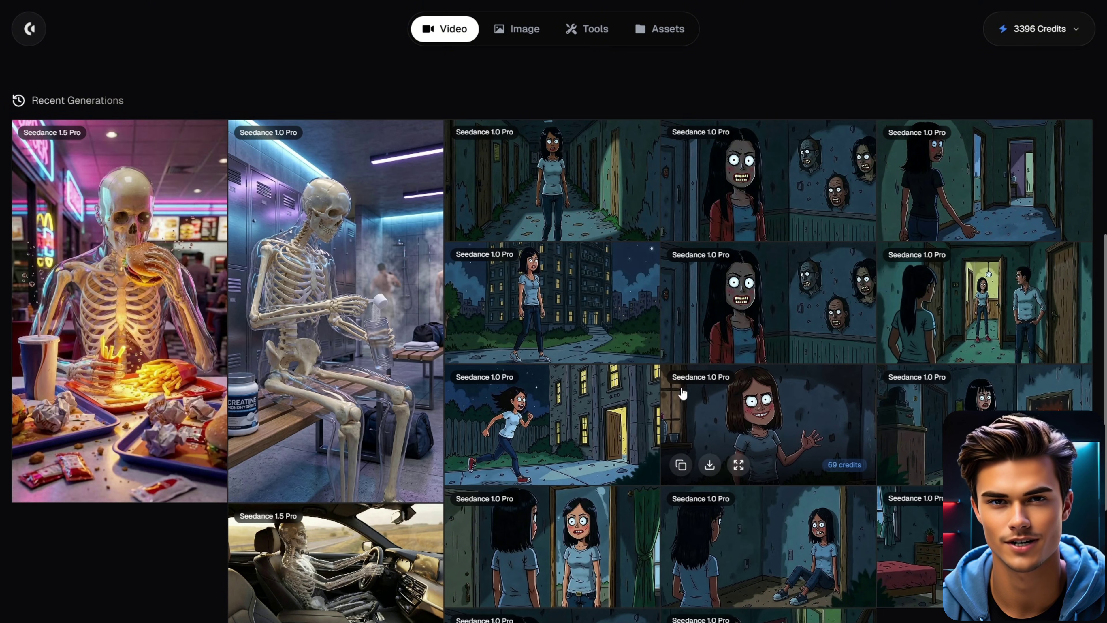
Open the generated fast food restaurant skeleton clip and play it to check the animation.
{"action": "left_click", "coordinate": [183, 393]}
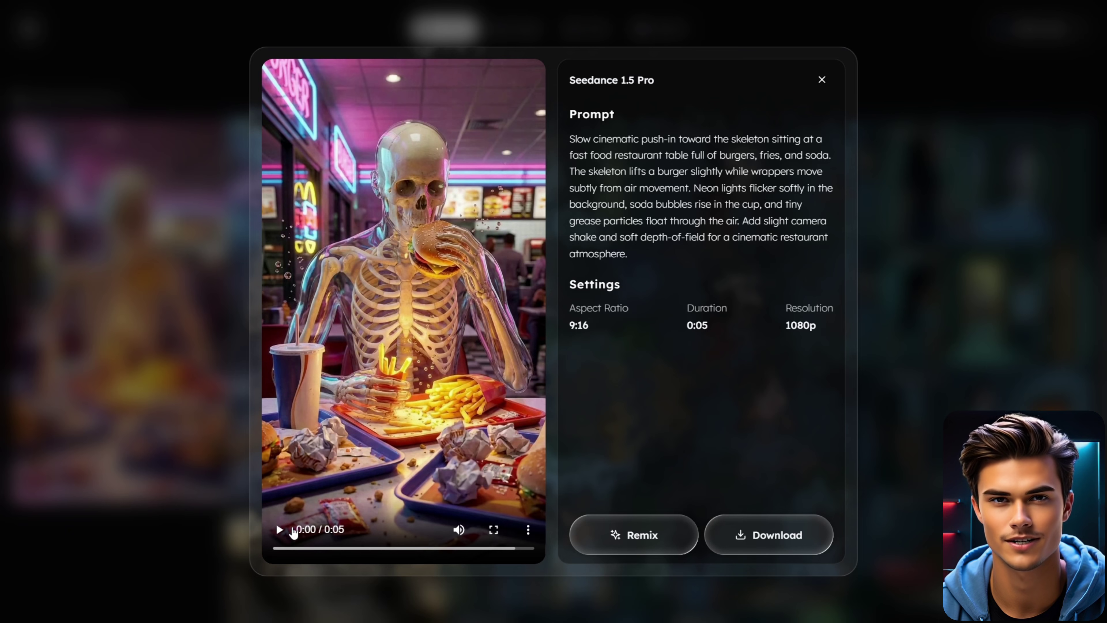
{"action": "left_click", "coordinate": [279, 529]}
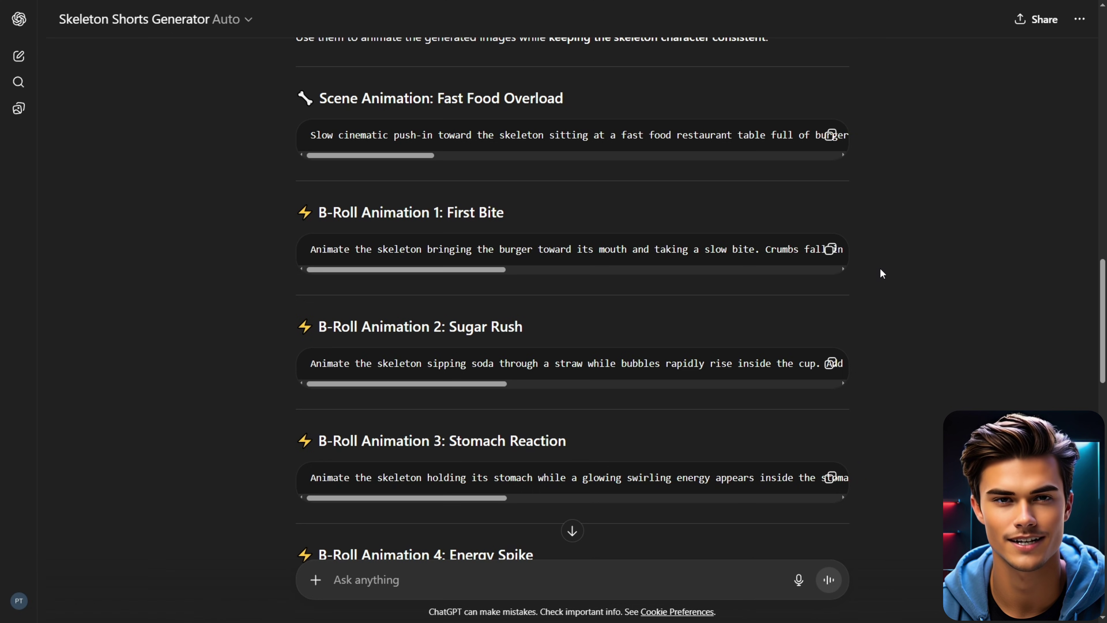
Generate the B-Roll Animation 1: First Bite clip from its copied ChatGPT prompt, with the matching burger-bite image uploaded as first frame.
{"action": "left_click", "coordinate": [831, 250]}
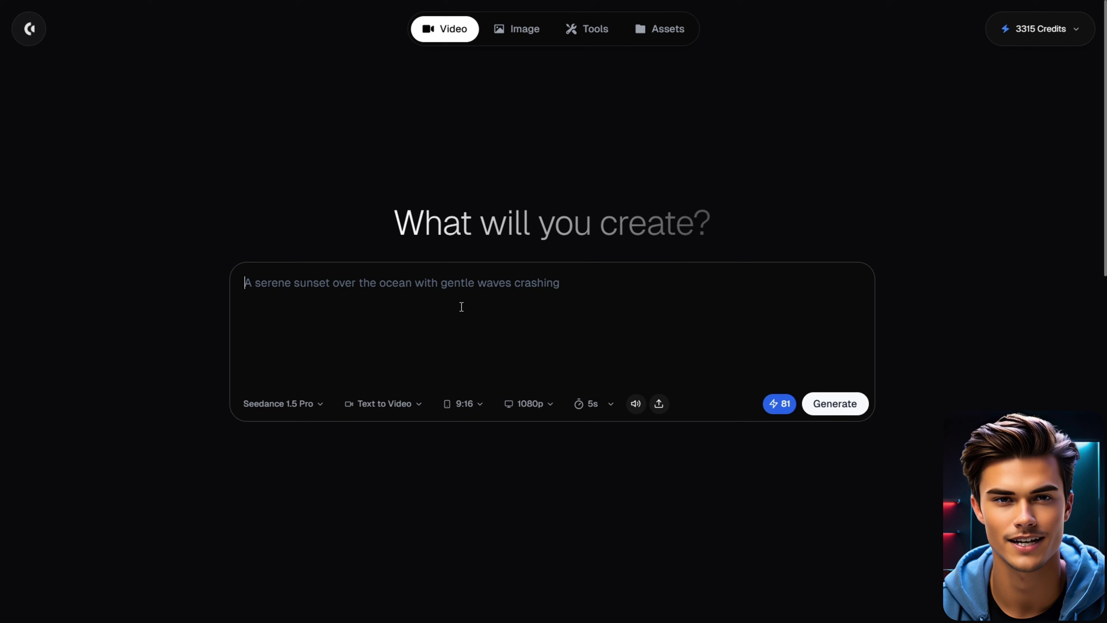
{"action": "key", "text": "ctrl+v"}
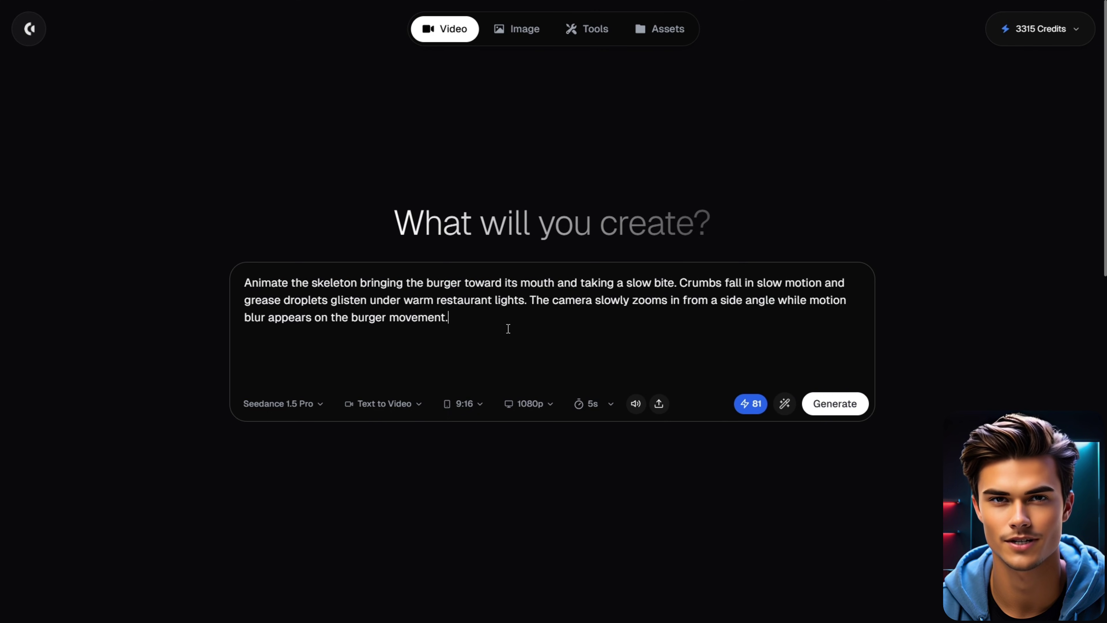
{"action": "left_click", "coordinate": [659, 404]}
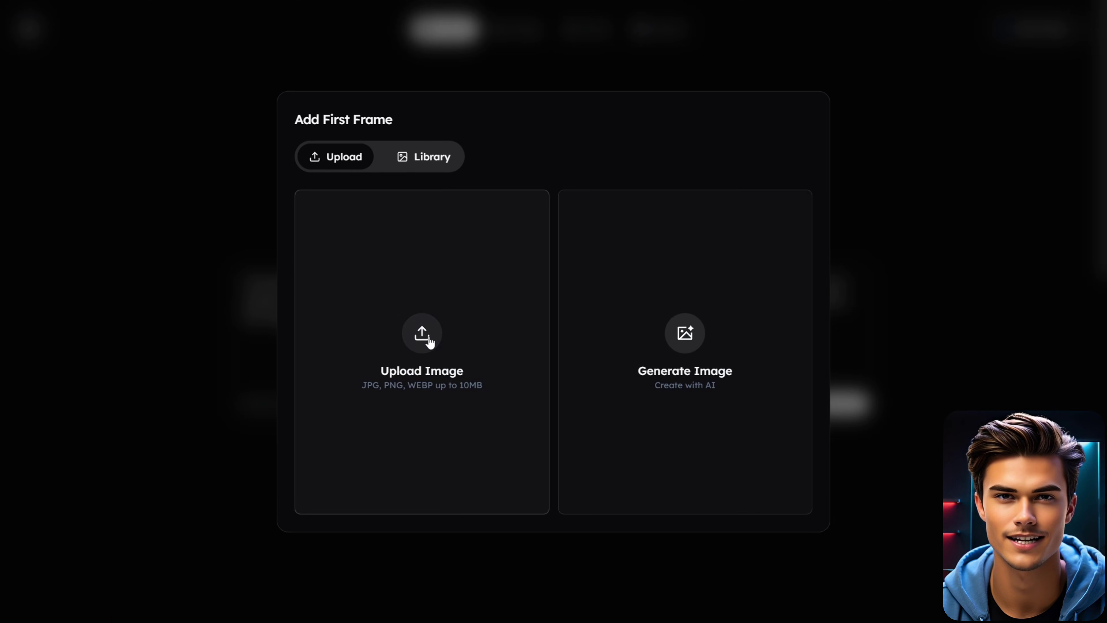
{"action": "left_click", "coordinate": [425, 334]}
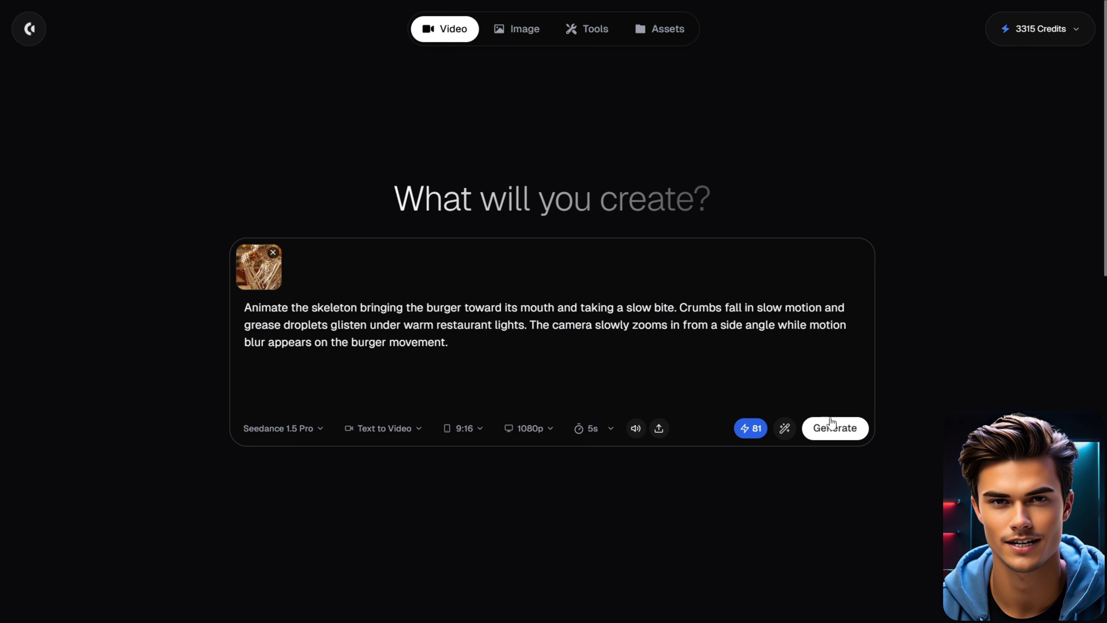
{"action": "left_click", "coordinate": [837, 429]}
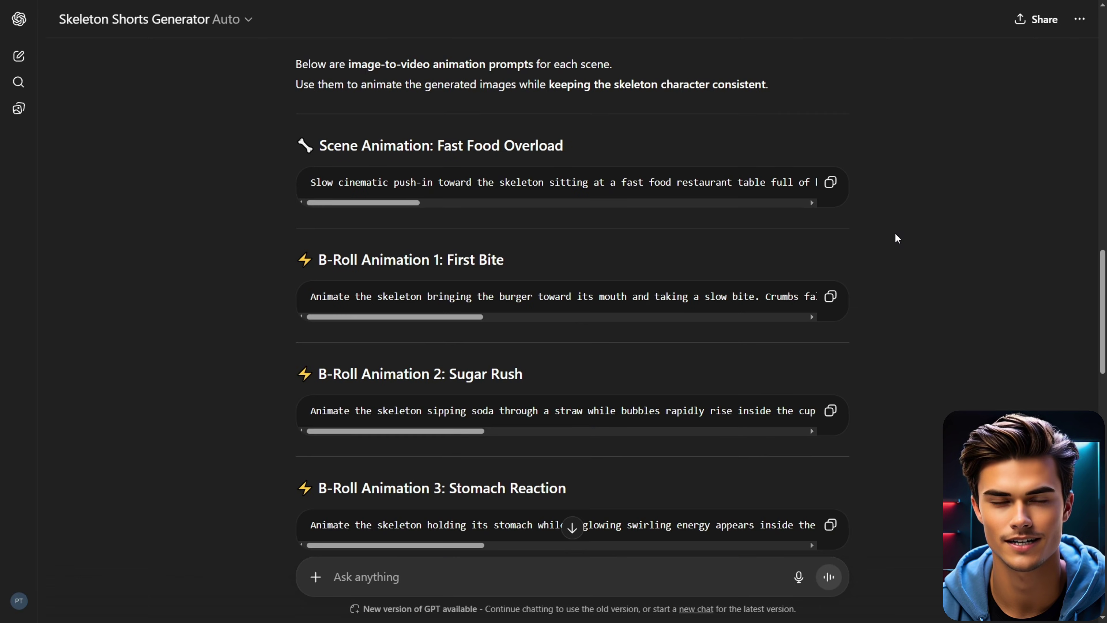
Look through the remaining animation prompts in ChatGPT and review the generated skeleton clips in Clippie's recent generations.
{"action": "scroll", "coordinate": [896, 237], "scroll_direction": "down", "scroll_amount": 7}
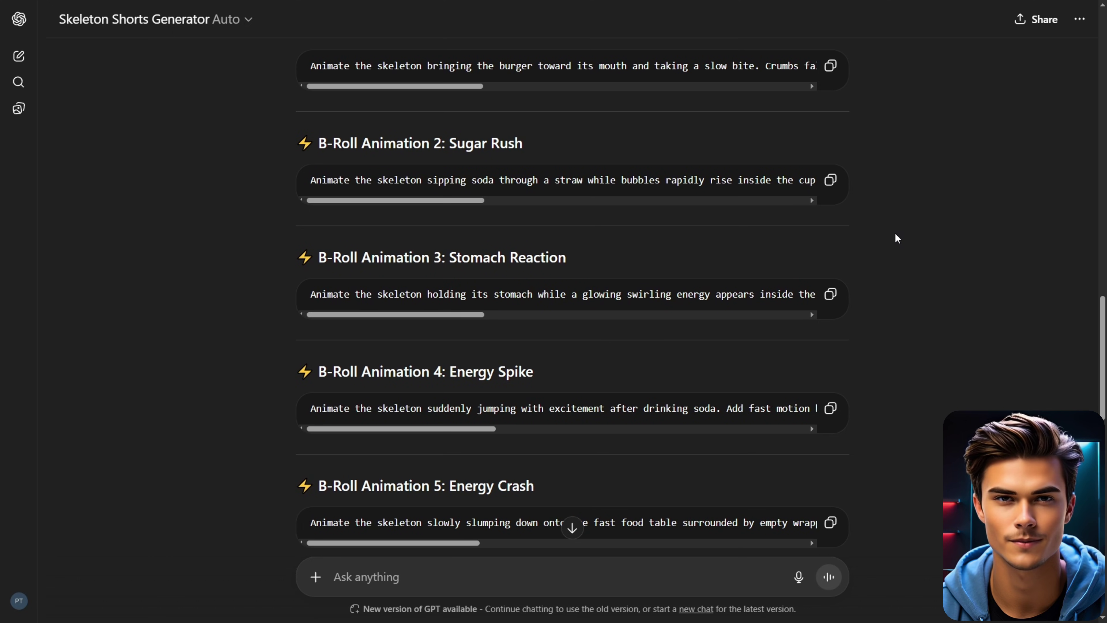
{"action": "scroll", "coordinate": [895, 232], "scroll_direction": "down", "scroll_amount": 10}
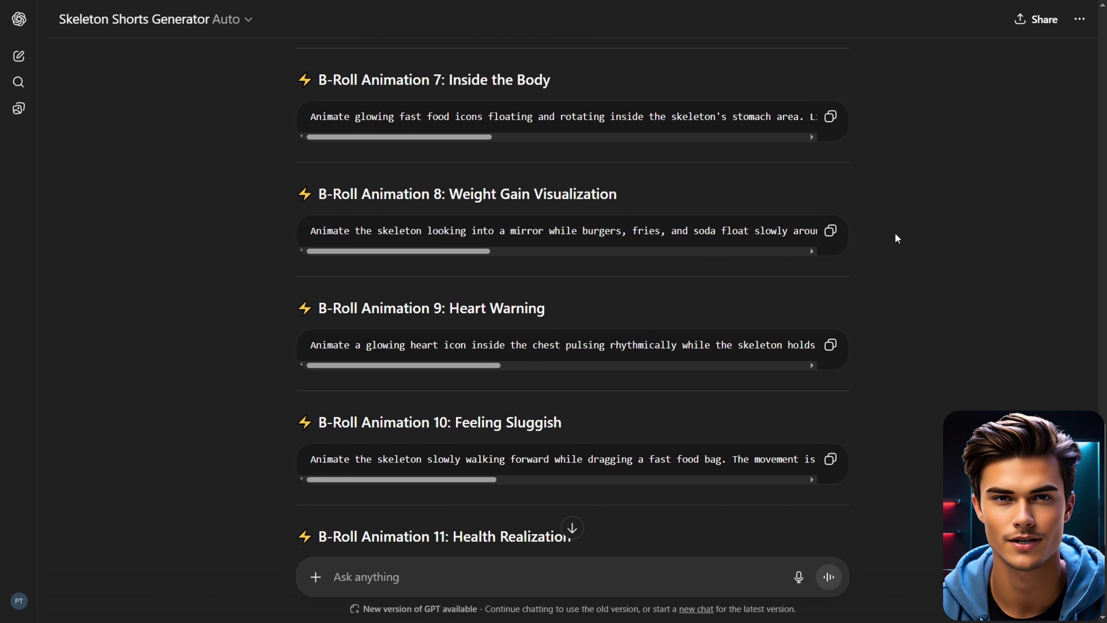
{"action": "scroll", "coordinate": [896, 234], "scroll_direction": "down", "scroll_amount": 3}
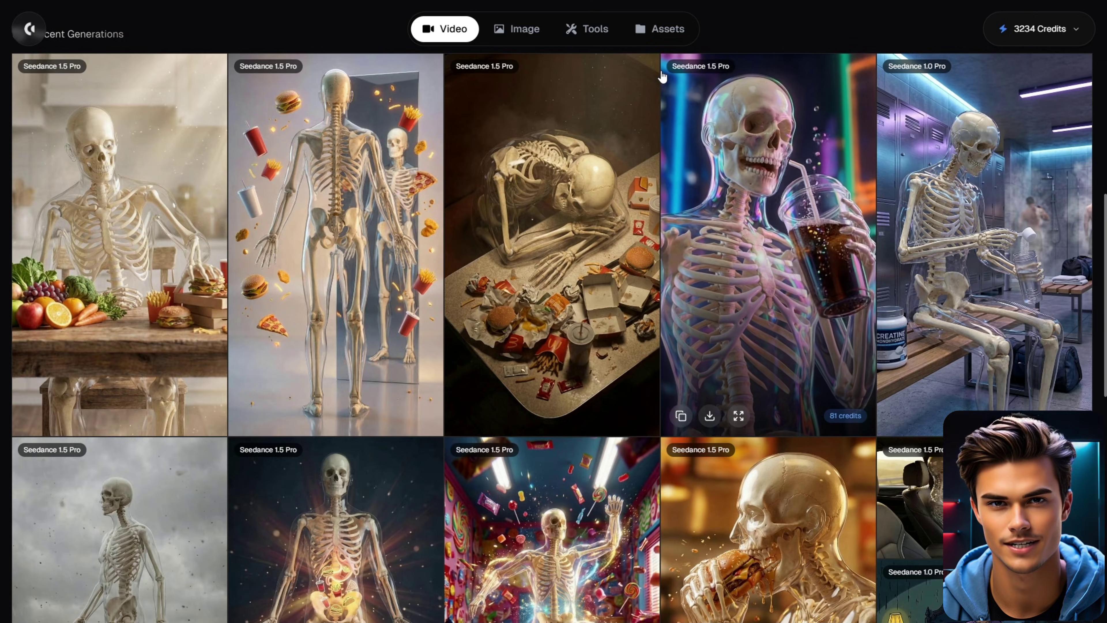
{"action": "scroll", "coordinate": [662, 77], "scroll_direction": "down", "scroll_amount": 10}
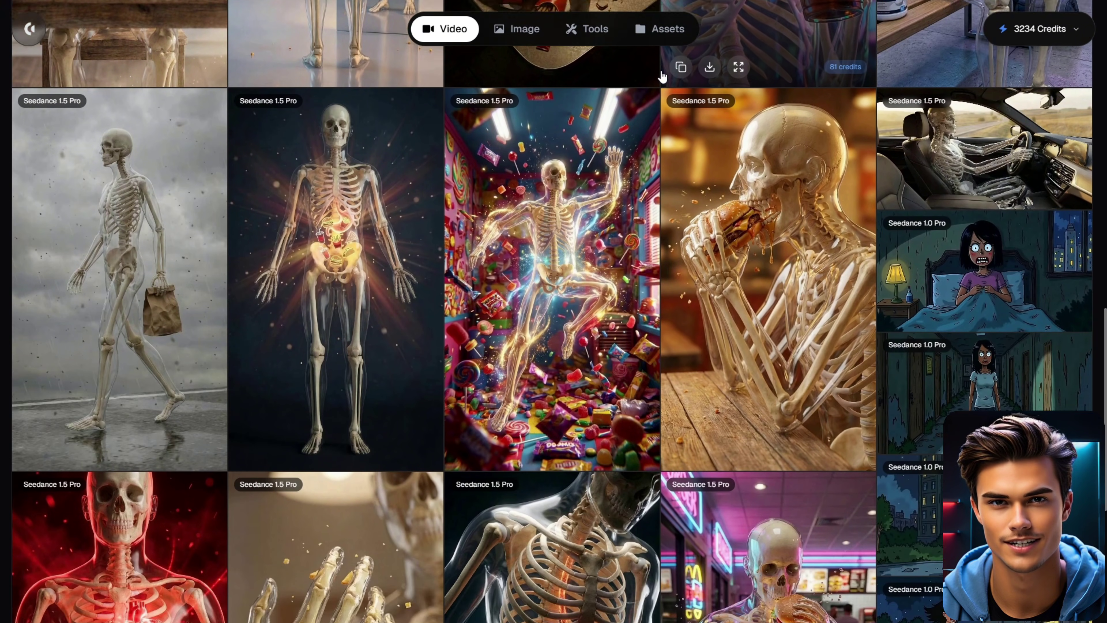
{"action": "scroll", "coordinate": [663, 76], "scroll_direction": "down", "scroll_amount": 2}
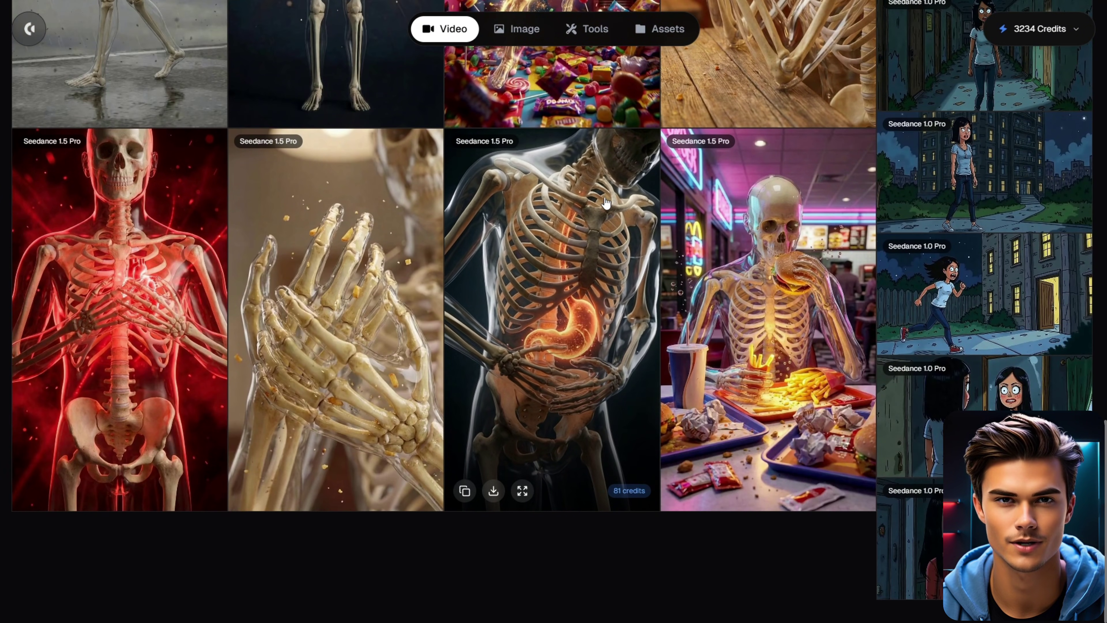
{"action": "scroll", "coordinate": [363, 205], "scroll_direction": "up", "scroll_amount": 10}
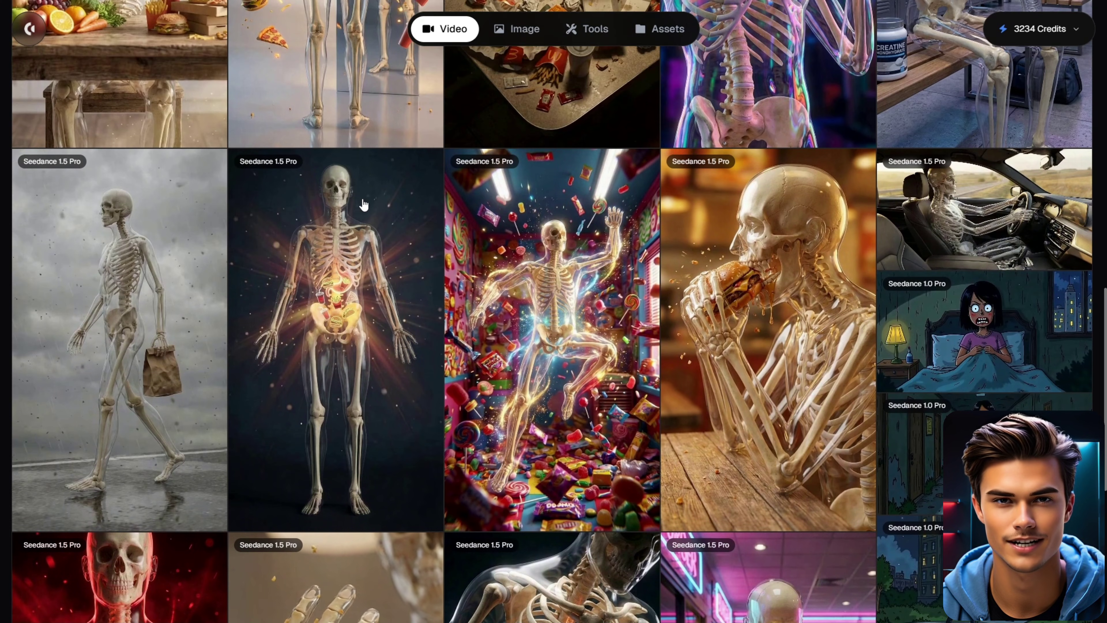
{"action": "scroll", "coordinate": [363, 205], "scroll_direction": "up", "scroll_amount": 2}
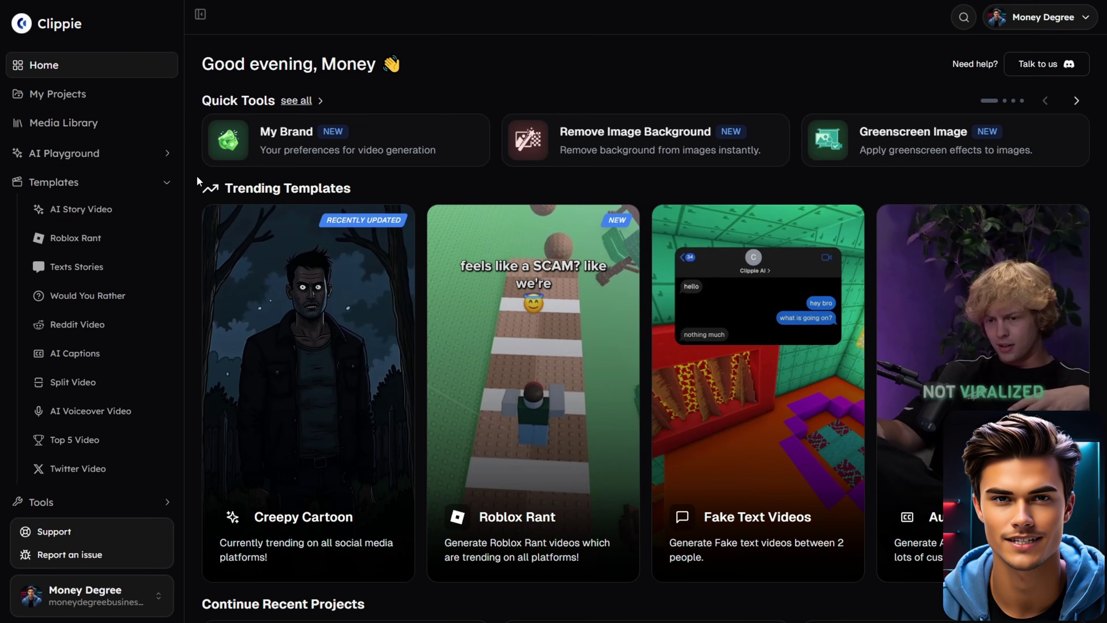
Start an AI Story Video in Clippie with the 12 narration lines copied from ChatGPT as its script, and browse the art styles.
{"action": "left_click", "coordinate": [111, 218]}
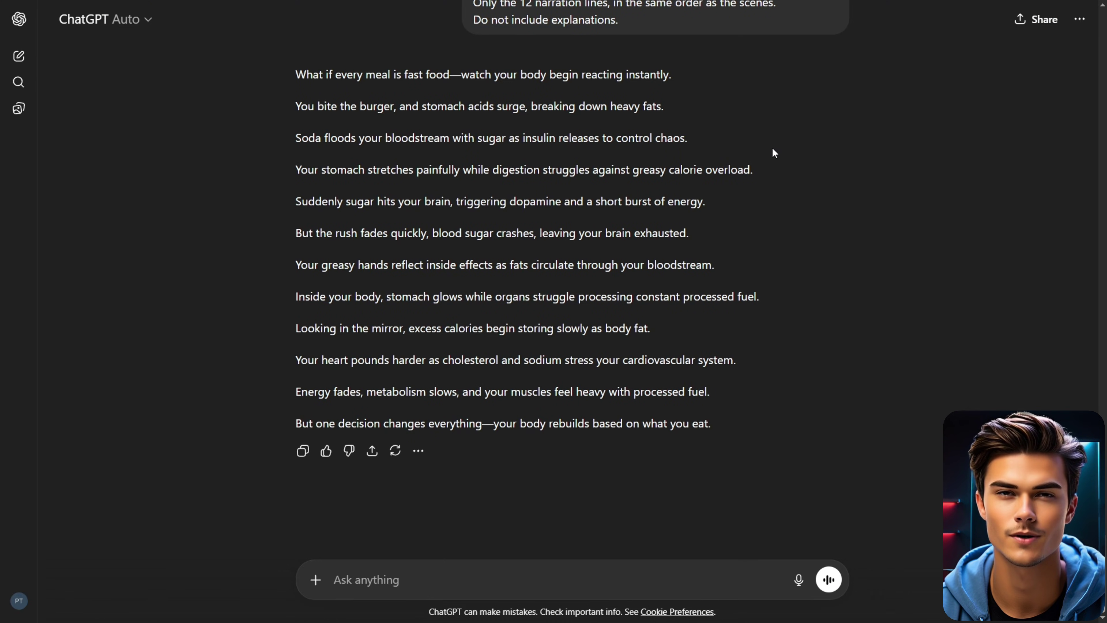
{"action": "left_click_drag", "start_coordinate": [294, 75], "coordinate": [732, 429]}
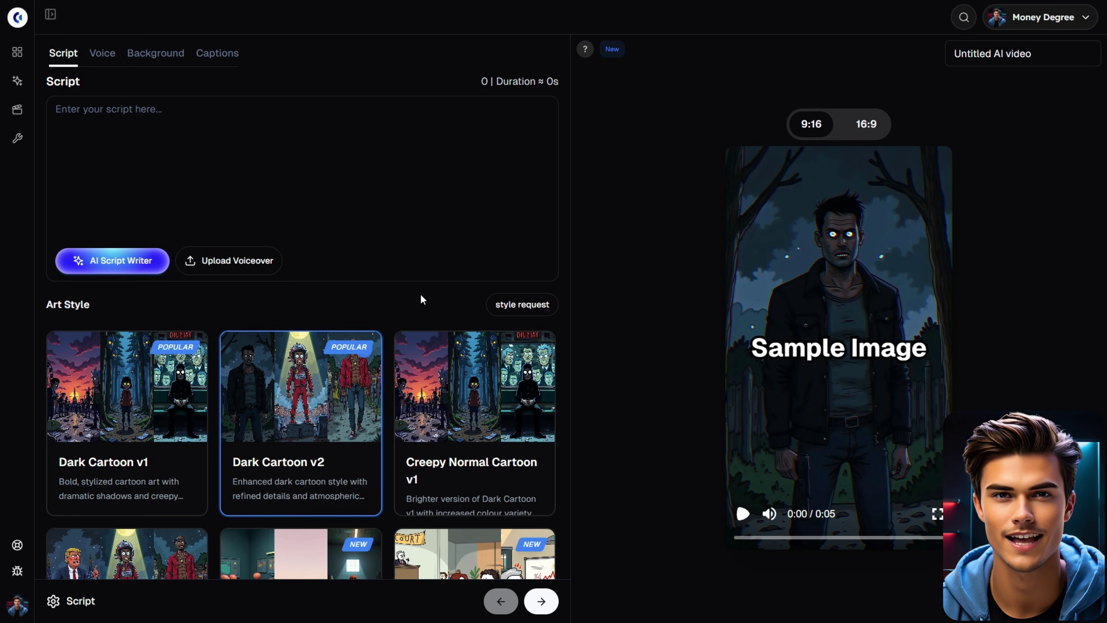
{"action": "key", "text": "ctrl+v"}
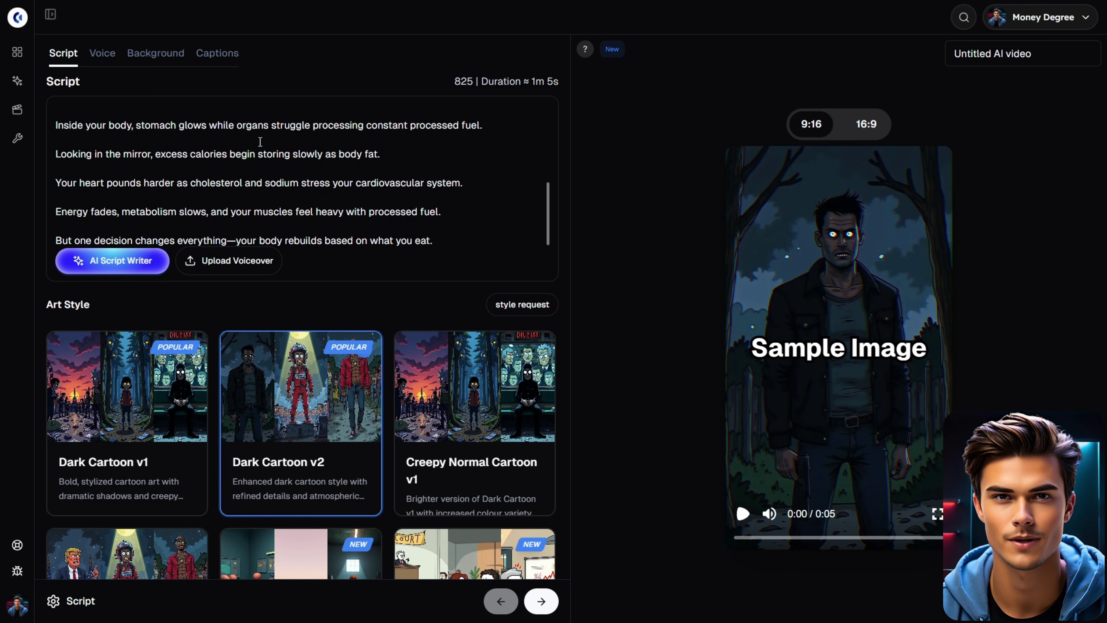
{"action": "scroll", "coordinate": [484, 208], "scroll_direction": "up", "scroll_amount": 5}
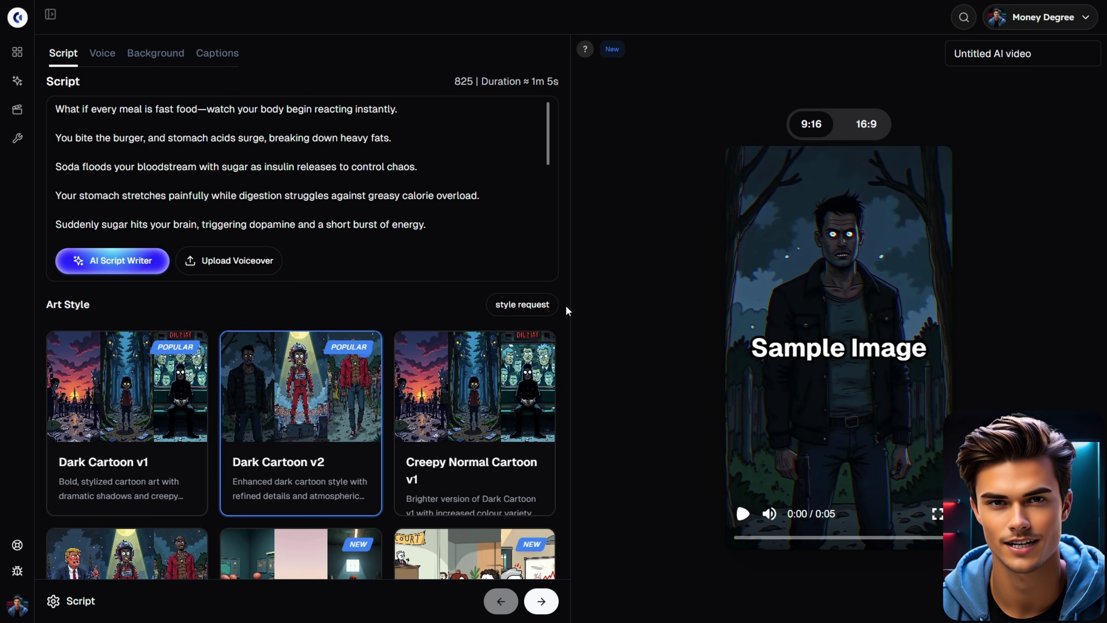
{"action": "scroll", "coordinate": [563, 342], "scroll_direction": "down", "scroll_amount": 10}
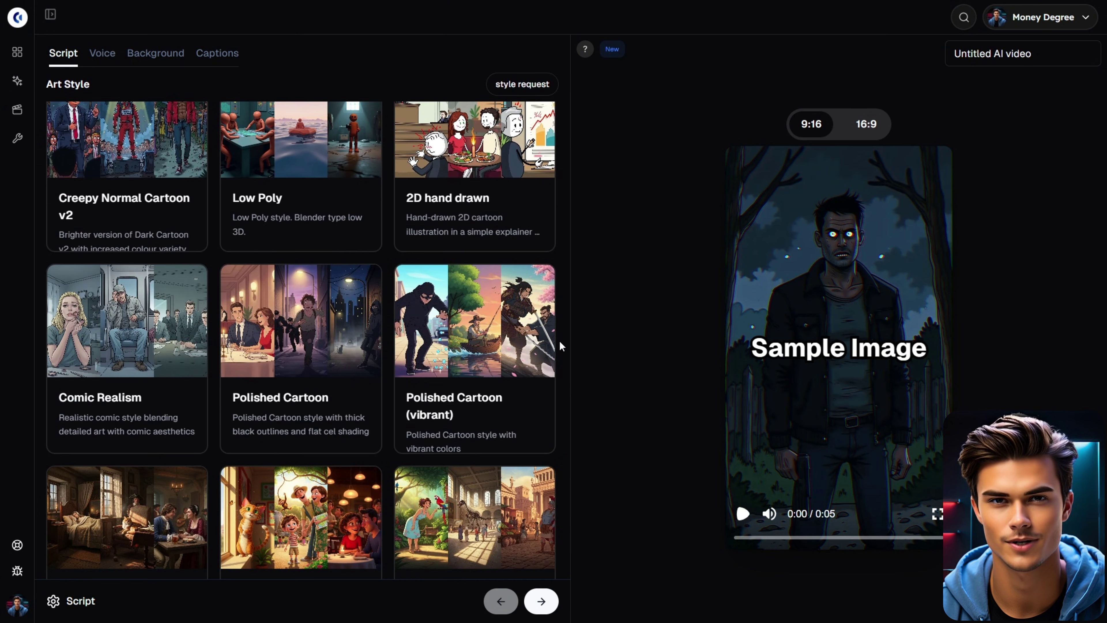
{"action": "scroll", "coordinate": [563, 339], "scroll_direction": "up", "scroll_amount": 8}
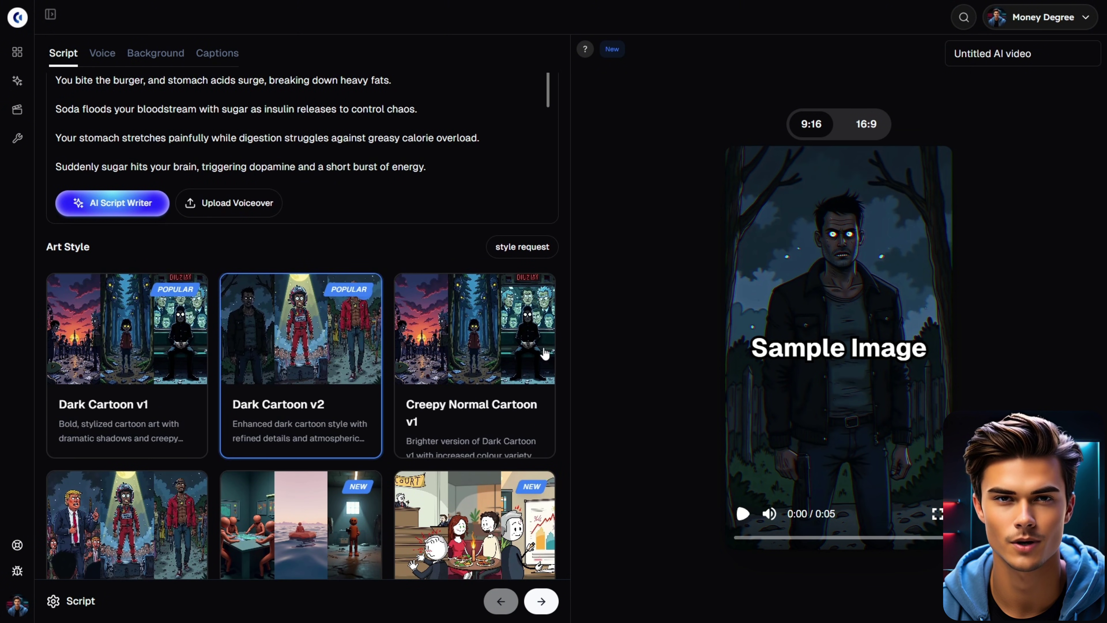
{"action": "scroll", "coordinate": [339, 368], "scroll_direction": "up", "scroll_amount": 1}
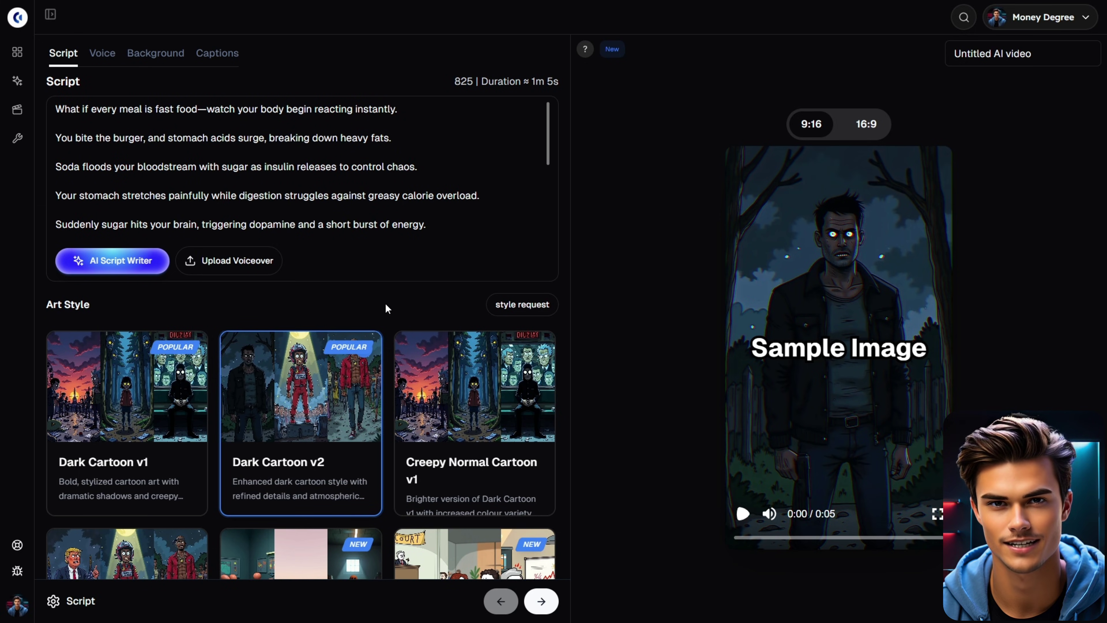
Browse the voice characters for the voiceover and select the Adam (new) voice.
{"action": "left_click", "coordinate": [107, 54]}
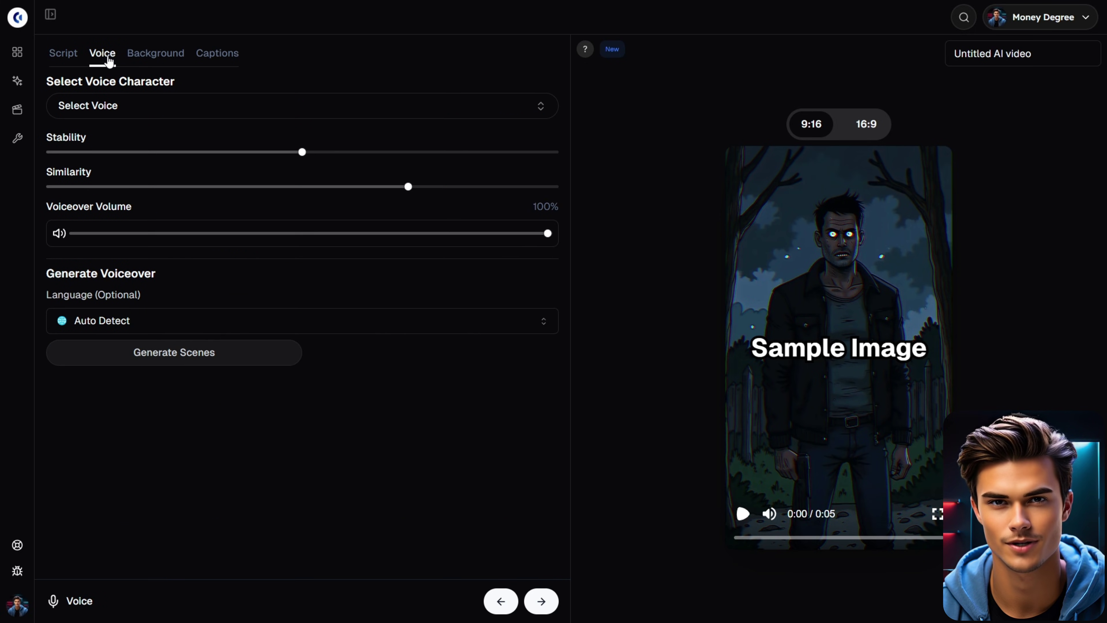
{"action": "left_click", "coordinate": [225, 105]}
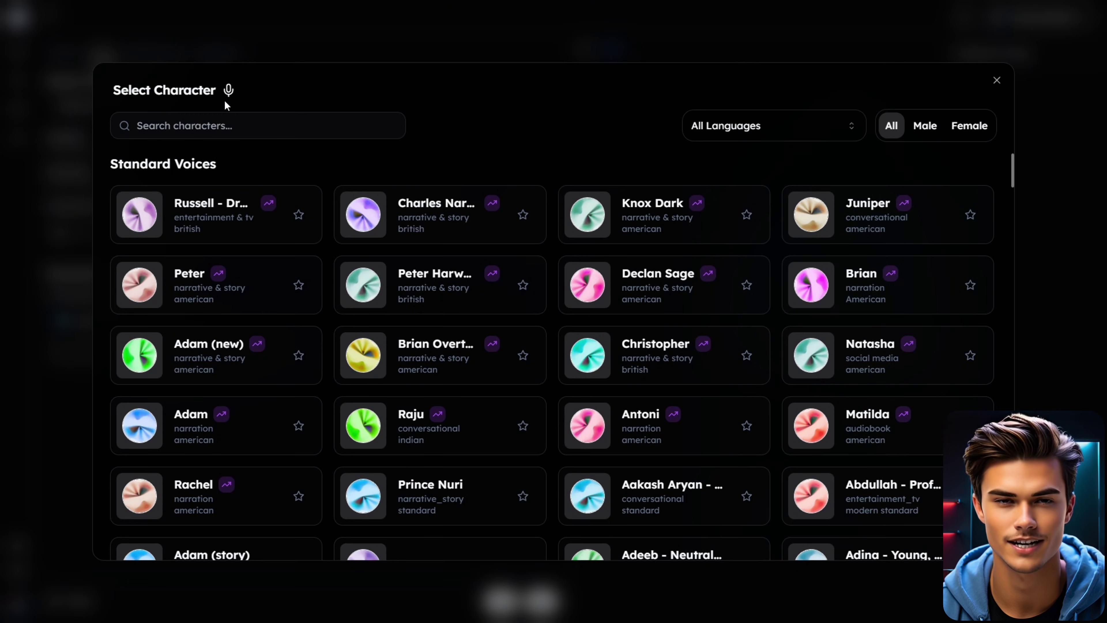
{"action": "scroll", "coordinate": [327, 211], "scroll_direction": "down", "scroll_amount": 6}
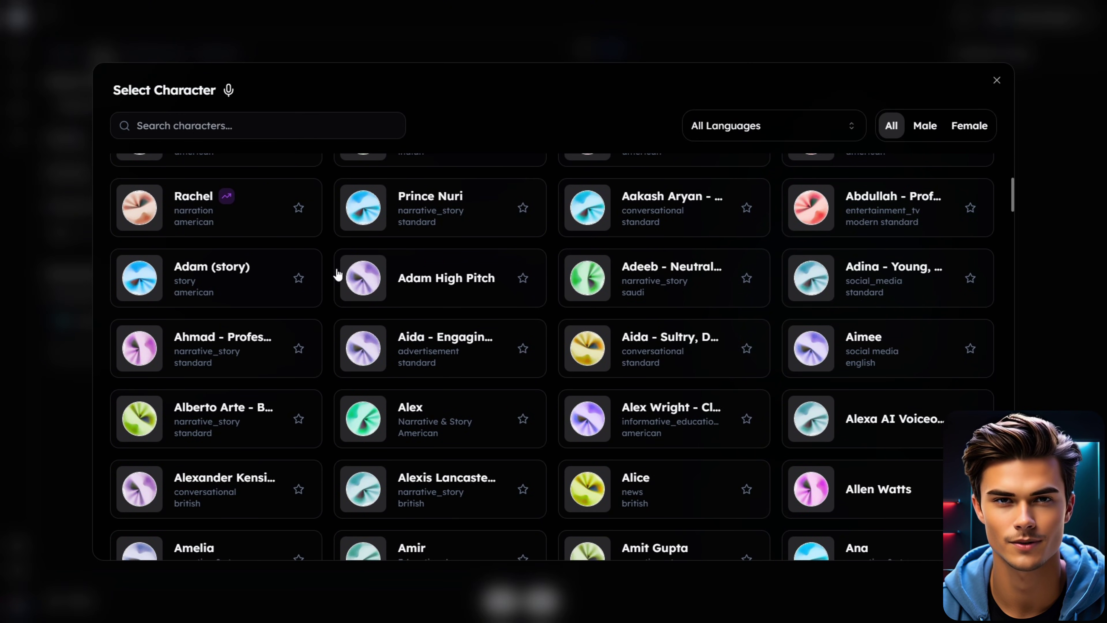
{"action": "scroll", "coordinate": [324, 395], "scroll_direction": "up", "scroll_amount": 6}
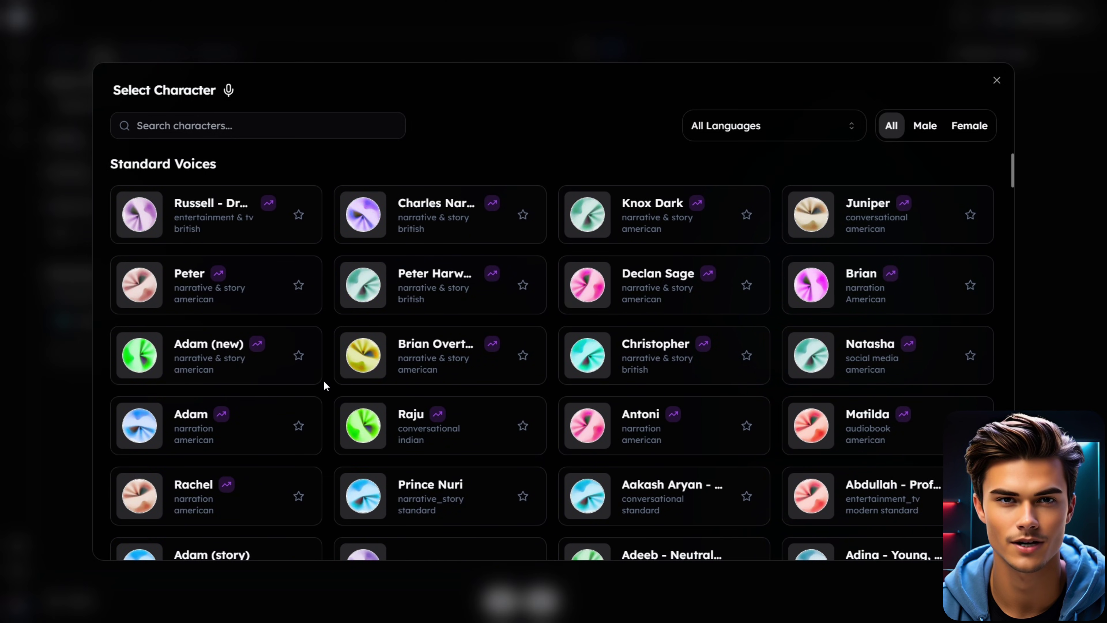
{"action": "left_click", "coordinate": [251, 366]}
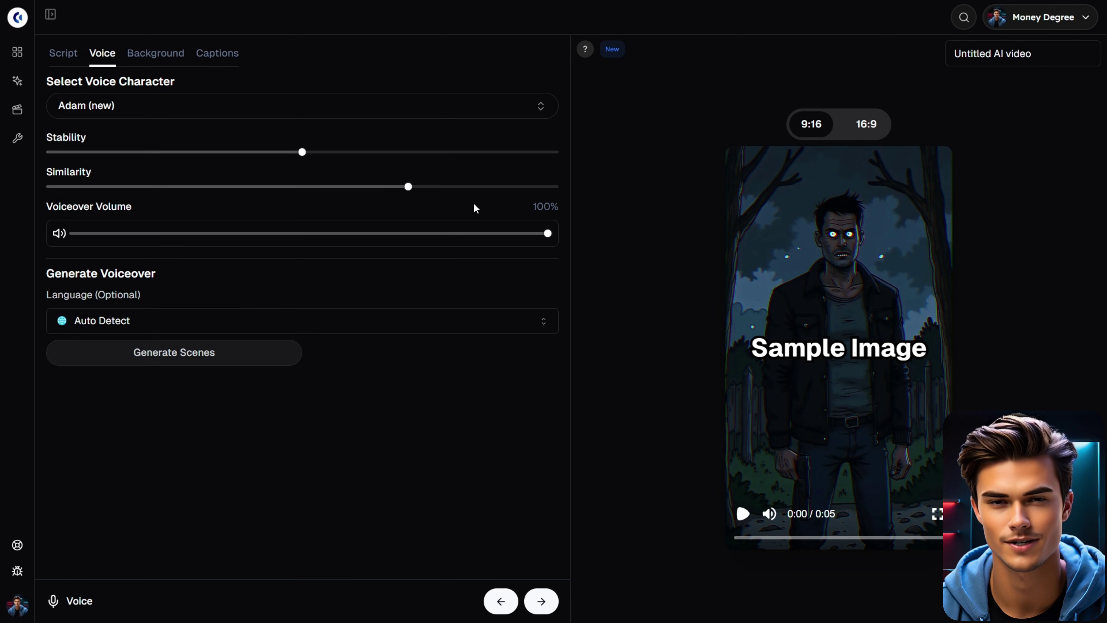
Generate the video's scenes in 9:16 portrait with Normal generation mode, and look through the resulting scenes.
{"action": "left_click", "coordinate": [193, 358]}
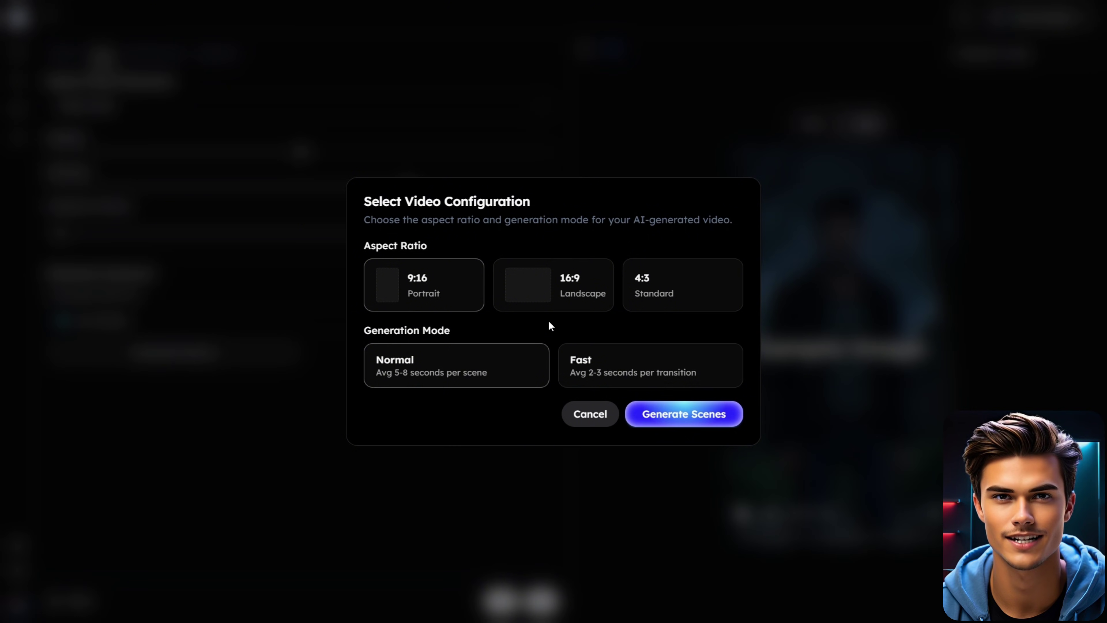
{"action": "left_click", "coordinate": [682, 415]}
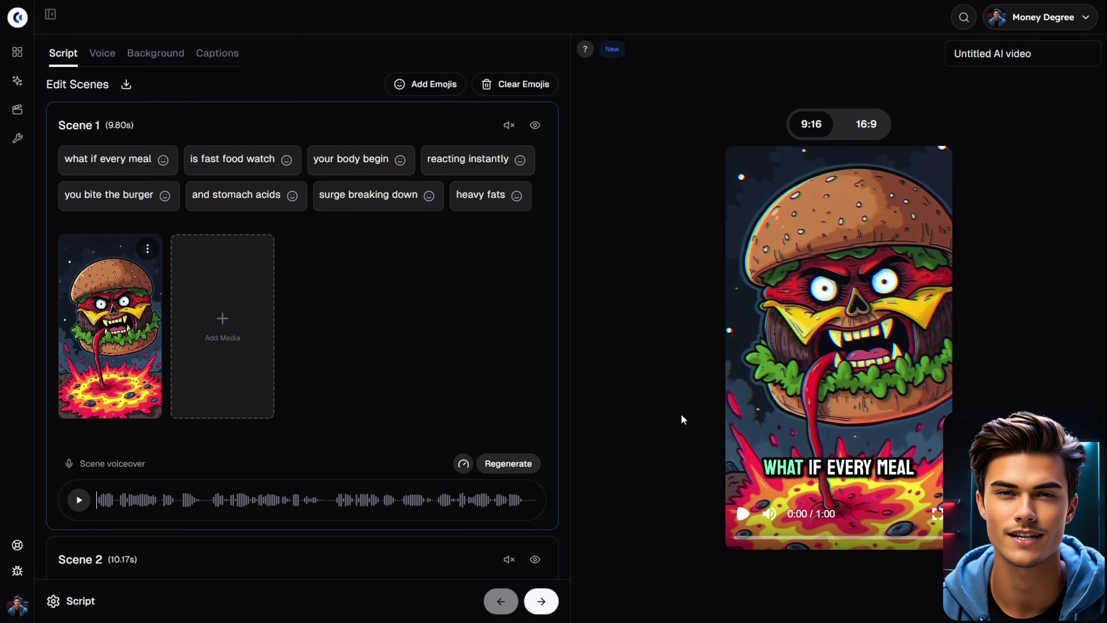
{"action": "scroll", "coordinate": [525, 334], "scroll_direction": "down", "scroll_amount": 6}
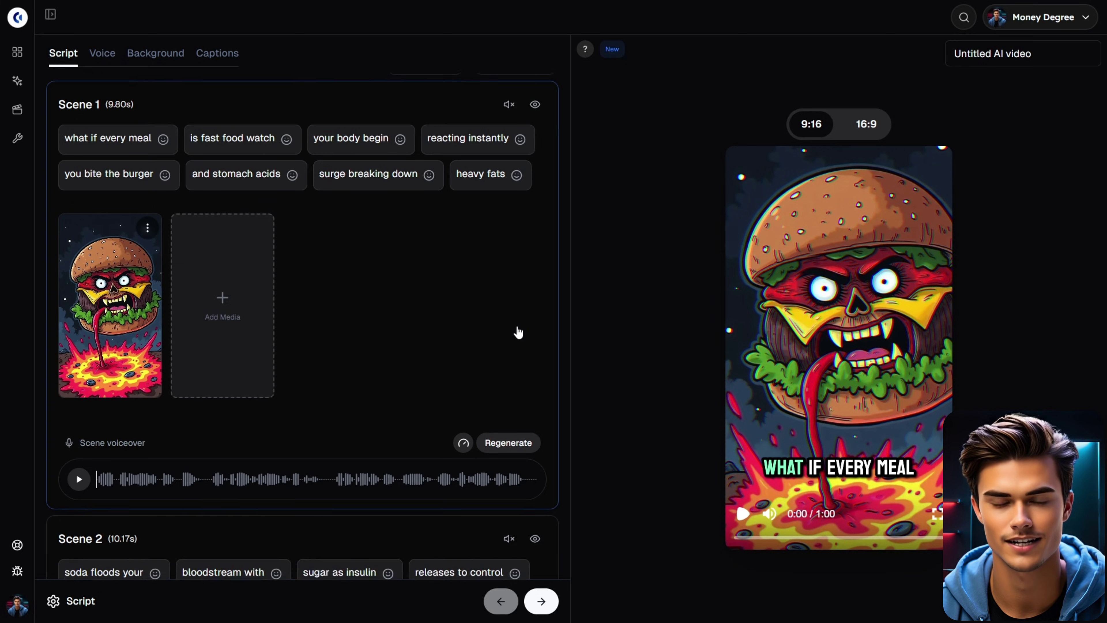
{"action": "scroll", "coordinate": [517, 331], "scroll_direction": "down", "scroll_amount": 4}
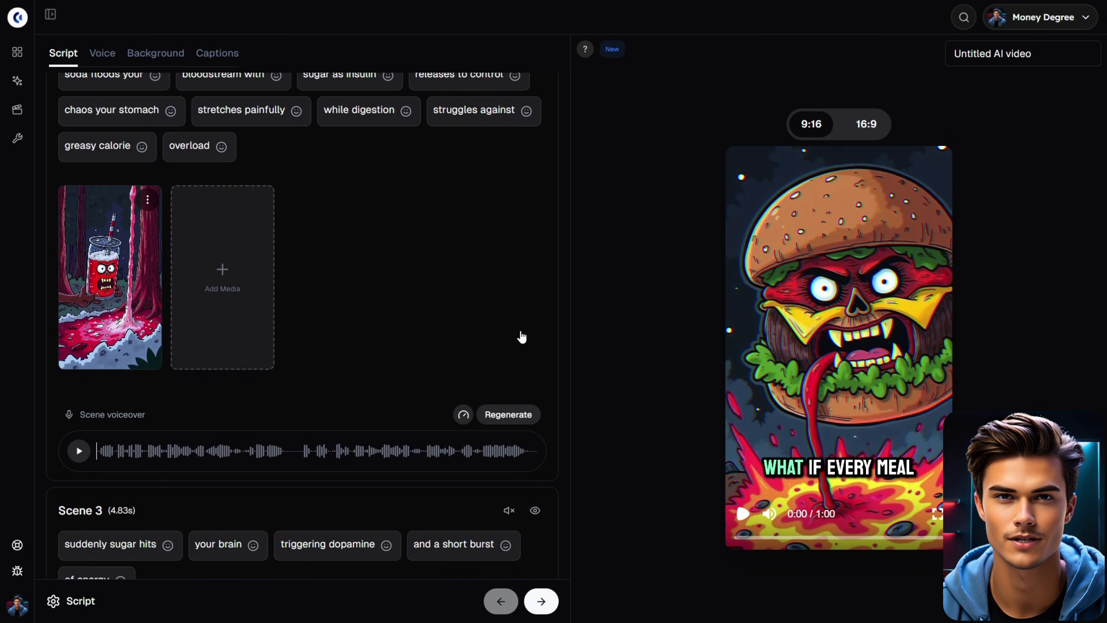
{"action": "scroll", "coordinate": [519, 360], "scroll_direction": "down", "scroll_amount": 6}
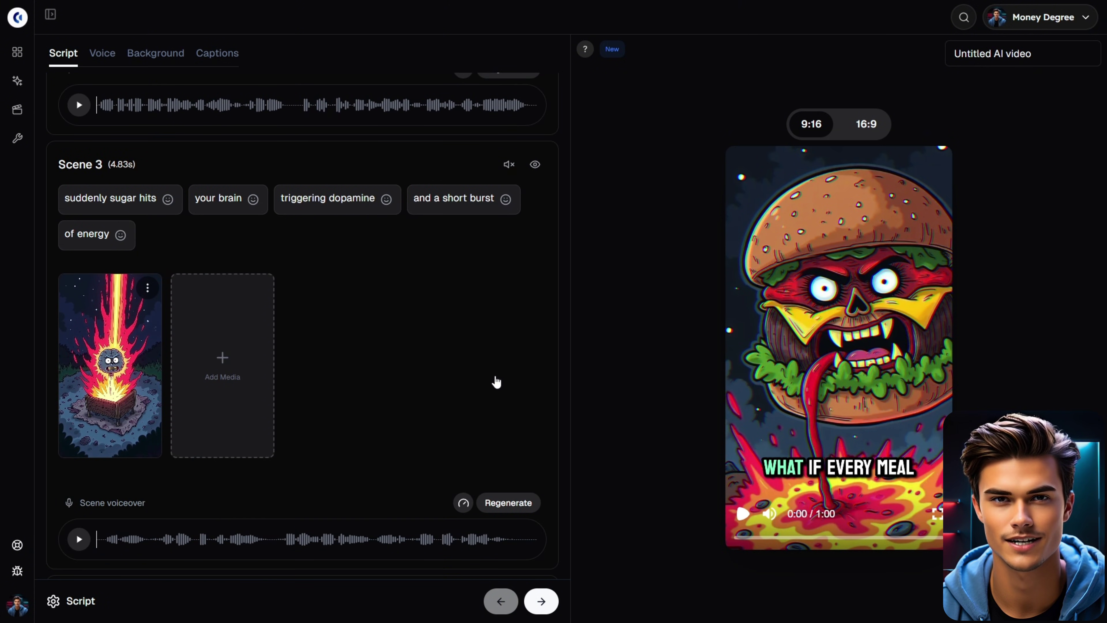
{"action": "scroll", "coordinate": [496, 382], "scroll_direction": "up", "scroll_amount": 15}
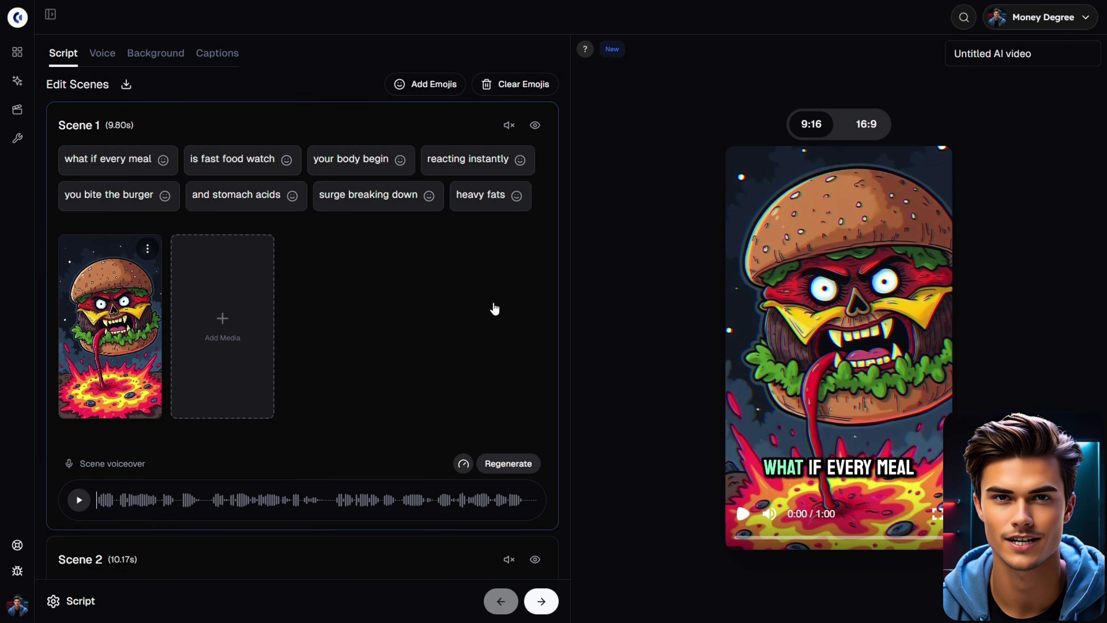
Replace Scene 1's cartoon burger image with the uploaded fast food restaurant skeleton video clip.
{"action": "left_click", "coordinate": [148, 250]}
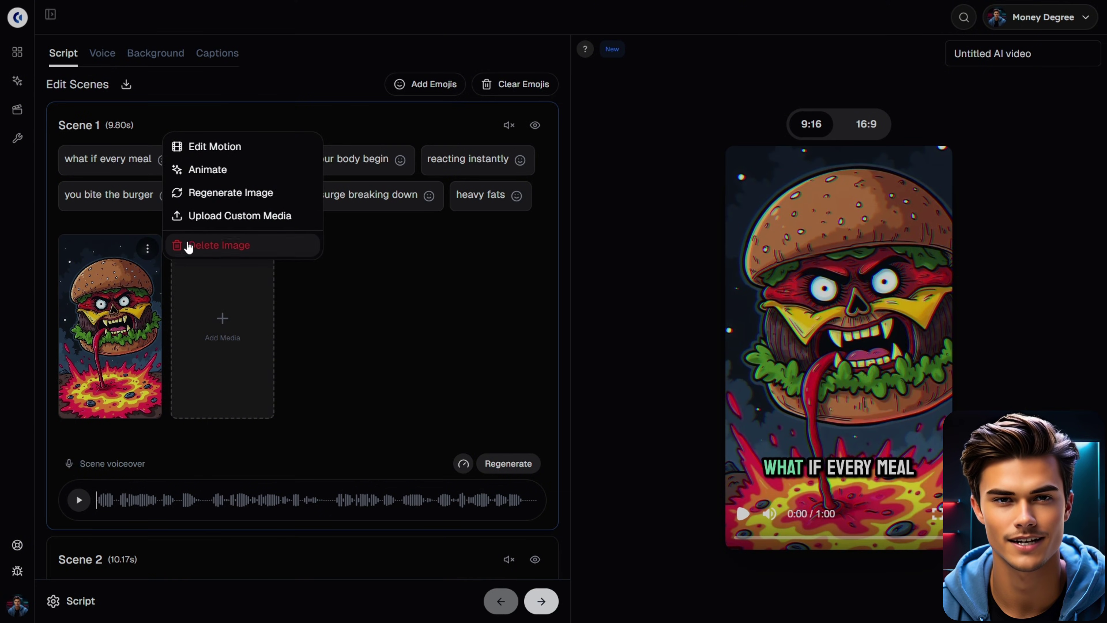
{"action": "left_click", "coordinate": [264, 217]}
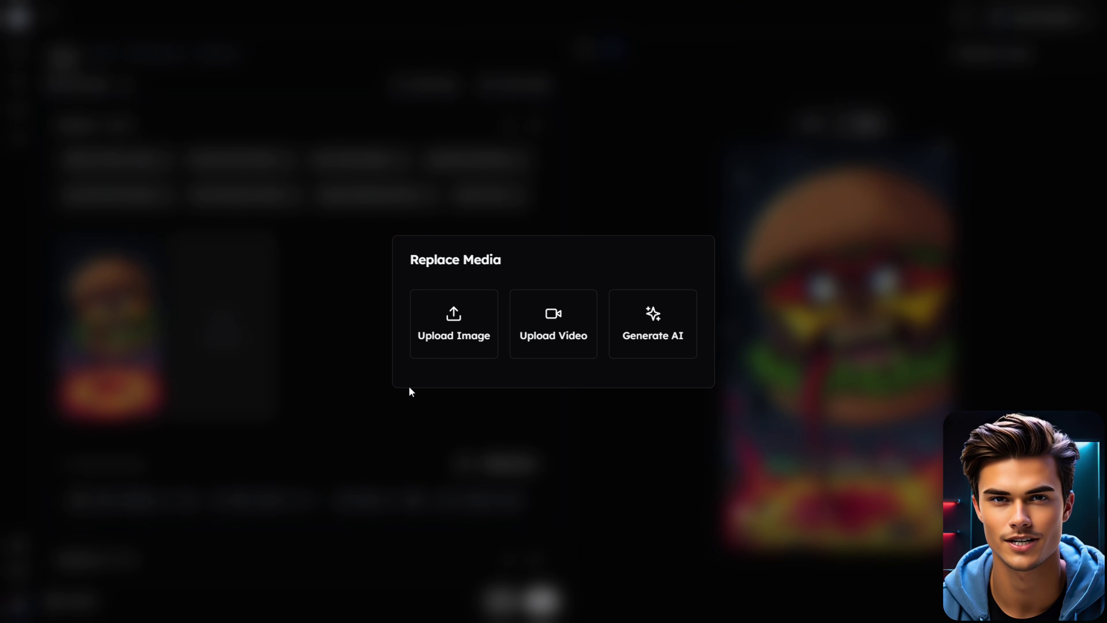
{"action": "left_click", "coordinate": [558, 329]}
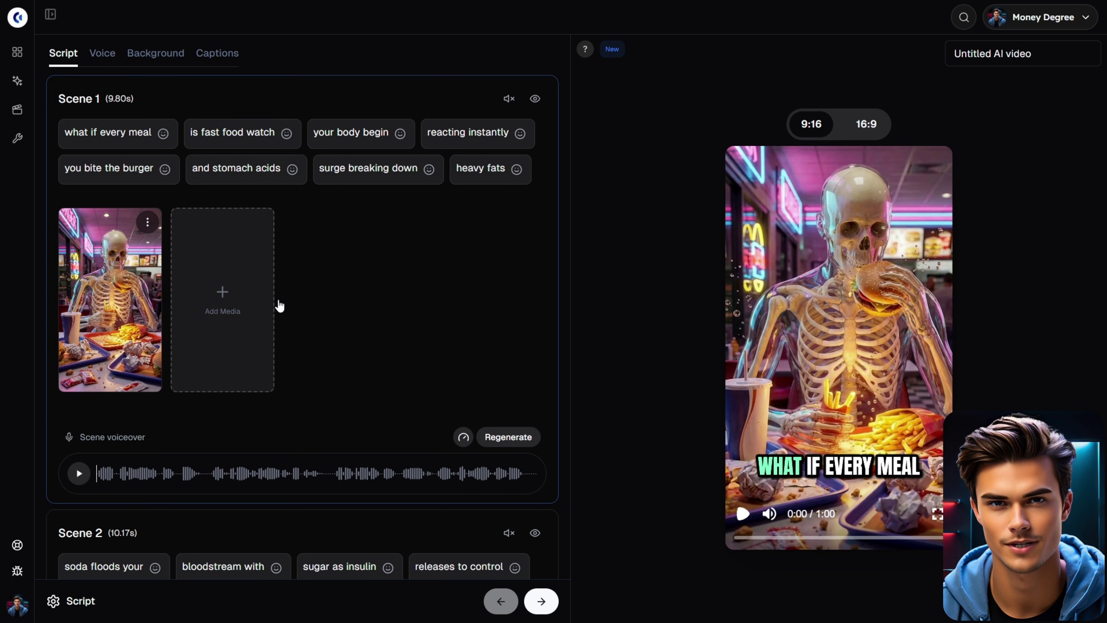
Add the burger-eating skeleton video as Scene 1's second clip and time the clips at 4.79 s and 5.01 s to fill the scene.
{"action": "left_click", "coordinate": [222, 293]}
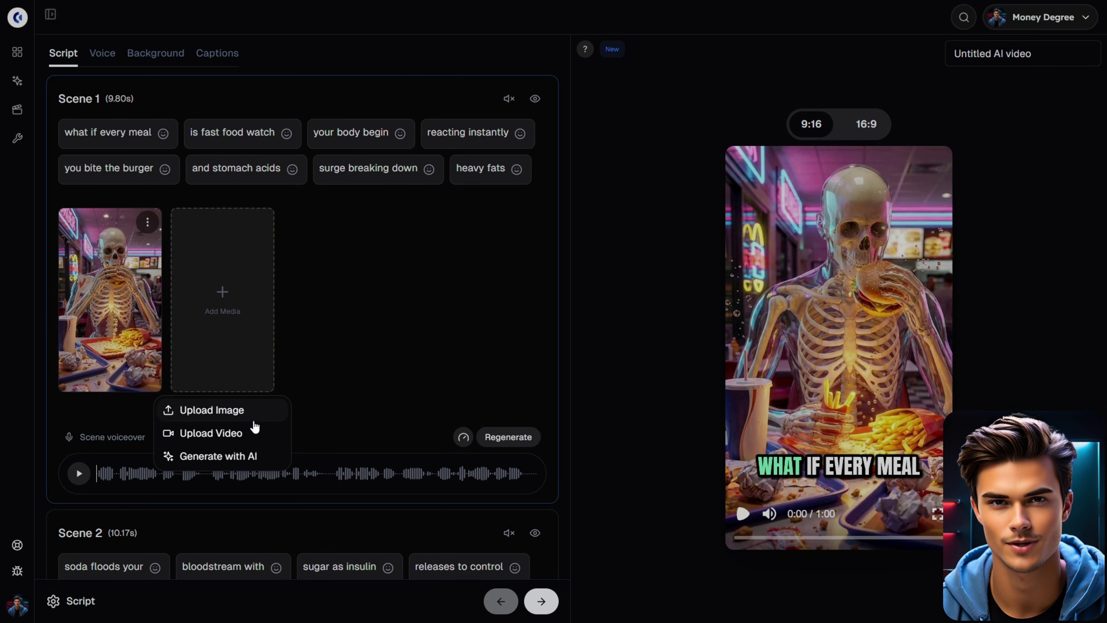
{"action": "left_click", "coordinate": [227, 434]}
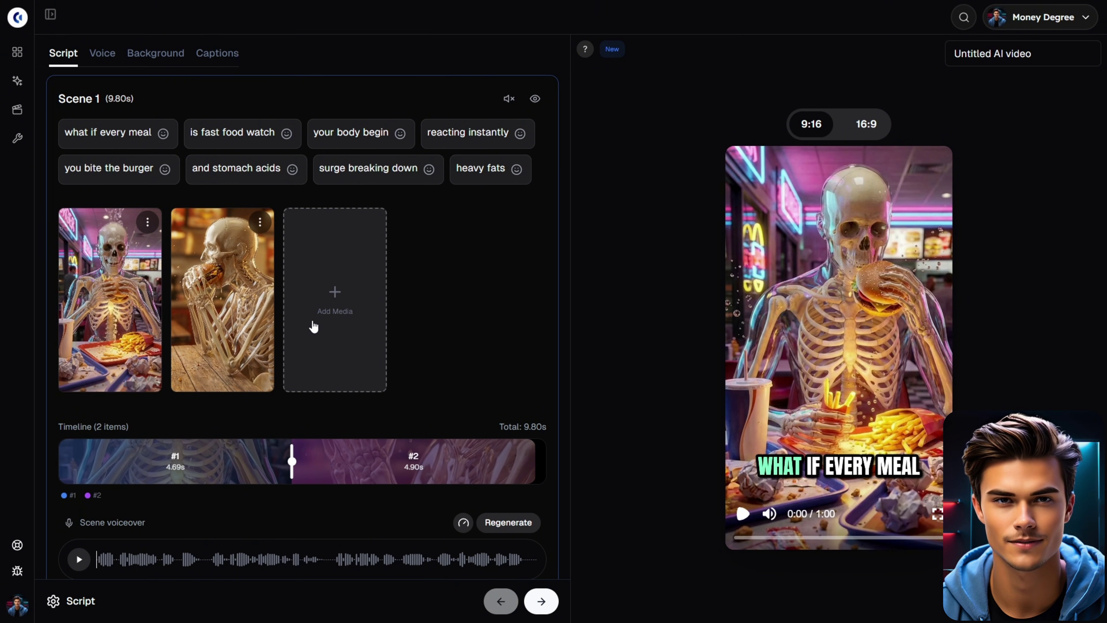
{"action": "mouse_move", "coordinate": [288, 462]}
{"action": "left_mouse_down"}
{"action": "mouse_move", "coordinate": [149, 460]}
{"action": "mouse_move", "coordinate": [395, 459]}
{"action": "mouse_move", "coordinate": [297, 460]}
{"action": "left_mouse_up"}
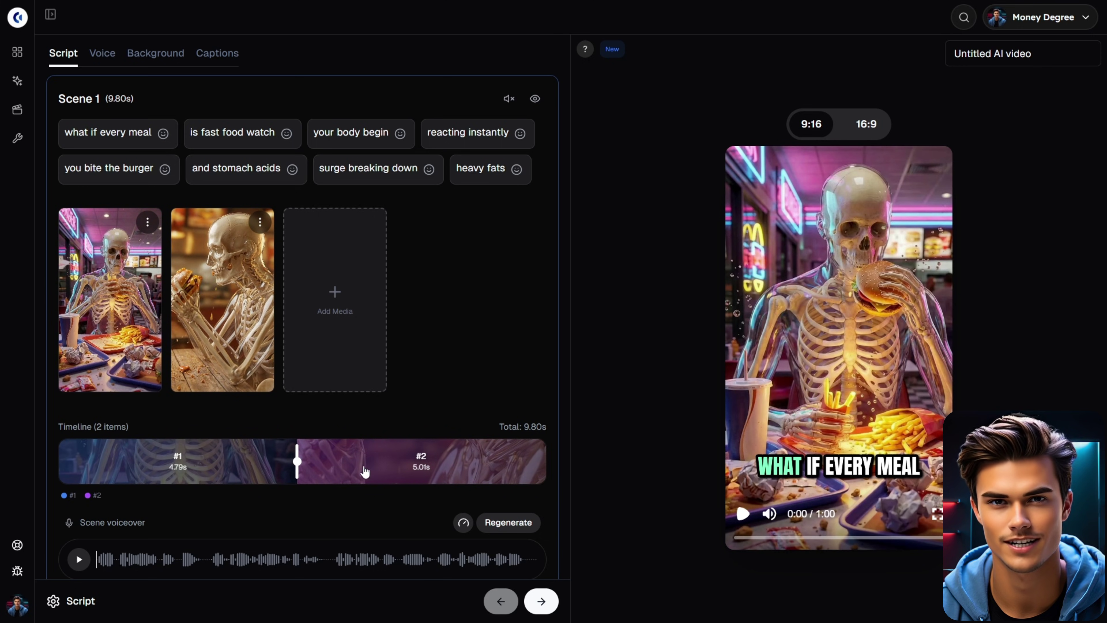
Preview the beginning of the video and review the skeleton clips and timelines across Scenes 1 to 4.
{"action": "left_click", "coordinate": [742, 513]}
{"action": "left_click_drag", "start_coordinate": [737, 538], "coordinate": [762, 539]}
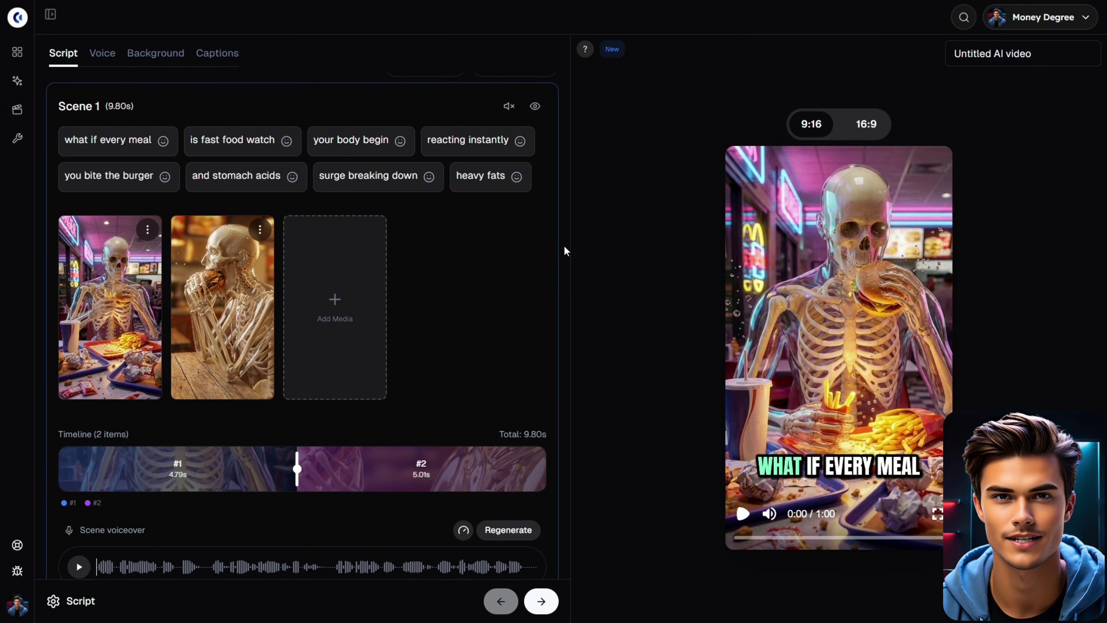
{"action": "scroll", "coordinate": [565, 249], "scroll_direction": "down", "scroll_amount": 8}
{"action": "scroll", "coordinate": [565, 247], "scroll_direction": "down", "scroll_amount": 15}
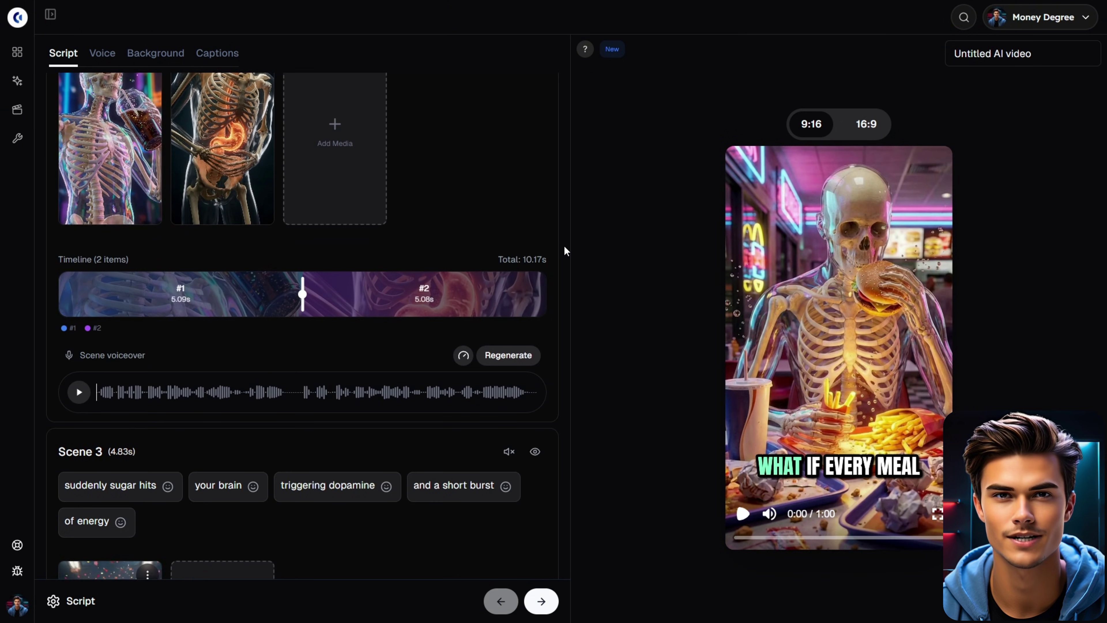
{"action": "scroll", "coordinate": [564, 247], "scroll_direction": "down", "scroll_amount": 10}
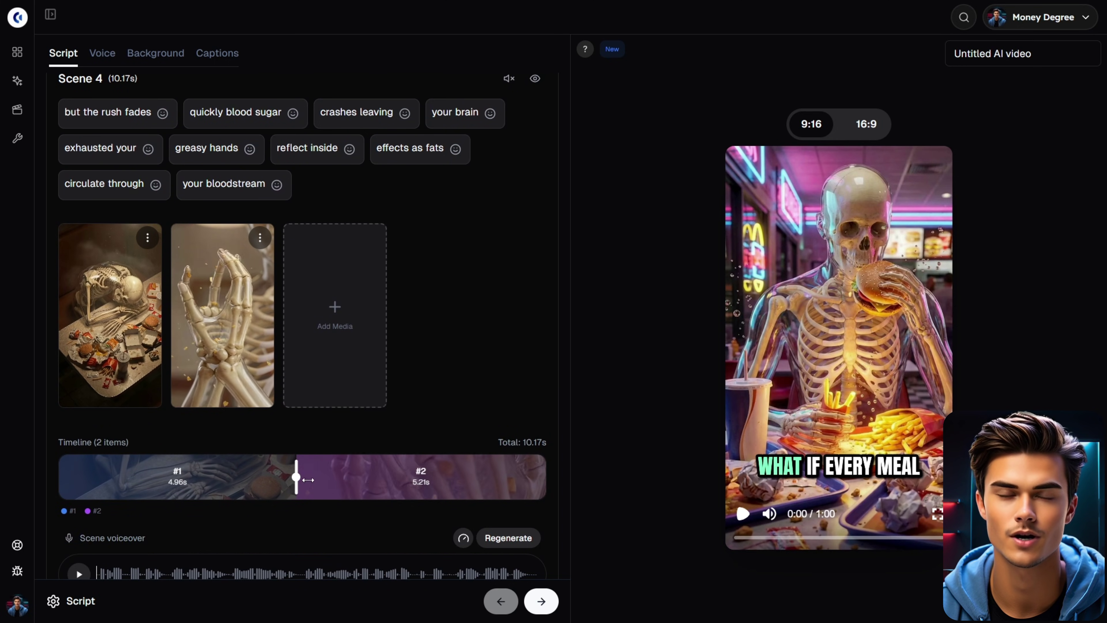
{"action": "scroll", "coordinate": [487, 359], "scroll_direction": "up", "scroll_amount": 18}
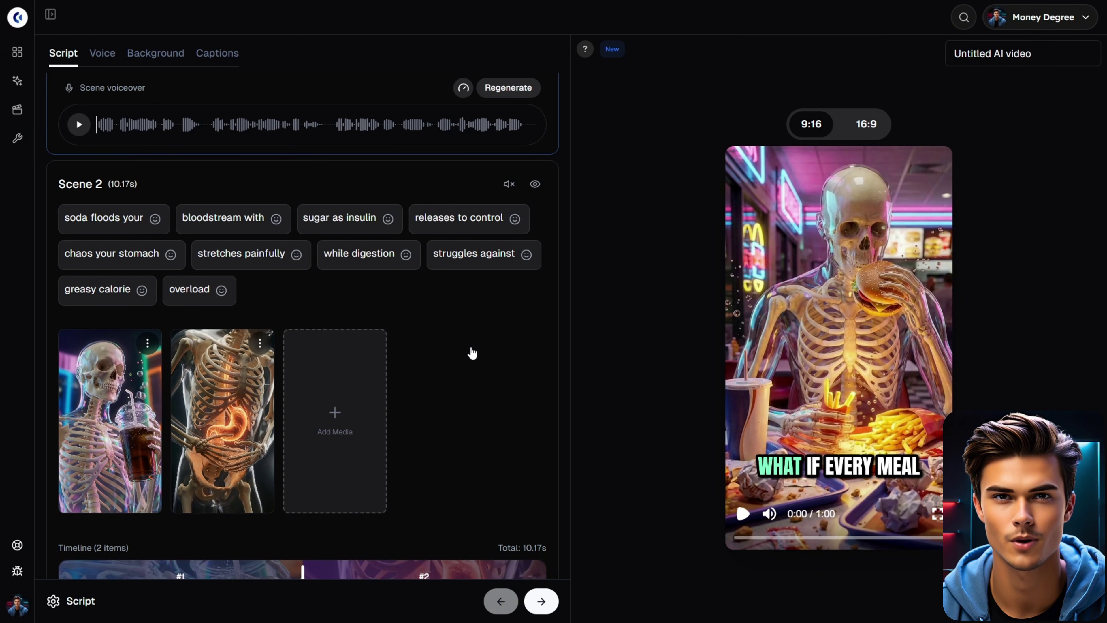
{"action": "scroll", "coordinate": [523, 297], "scroll_direction": "up", "scroll_amount": 10}
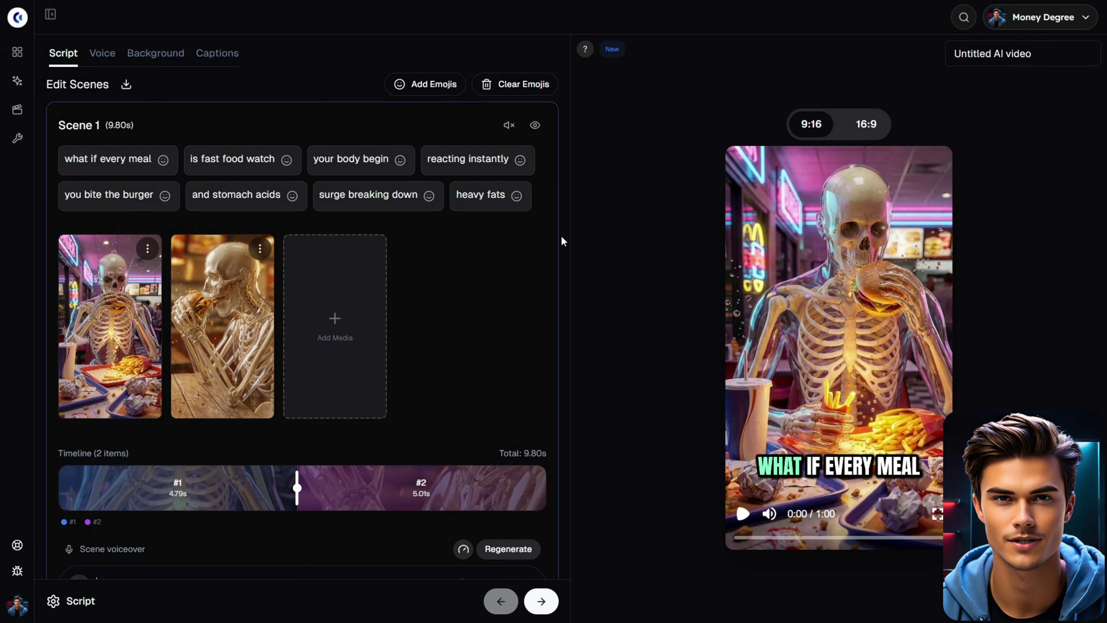
Browse the Clippie Library of background audio, keep the Inspire track, and lower the music volume to about half its level.
{"action": "left_click", "coordinate": [169, 60]}
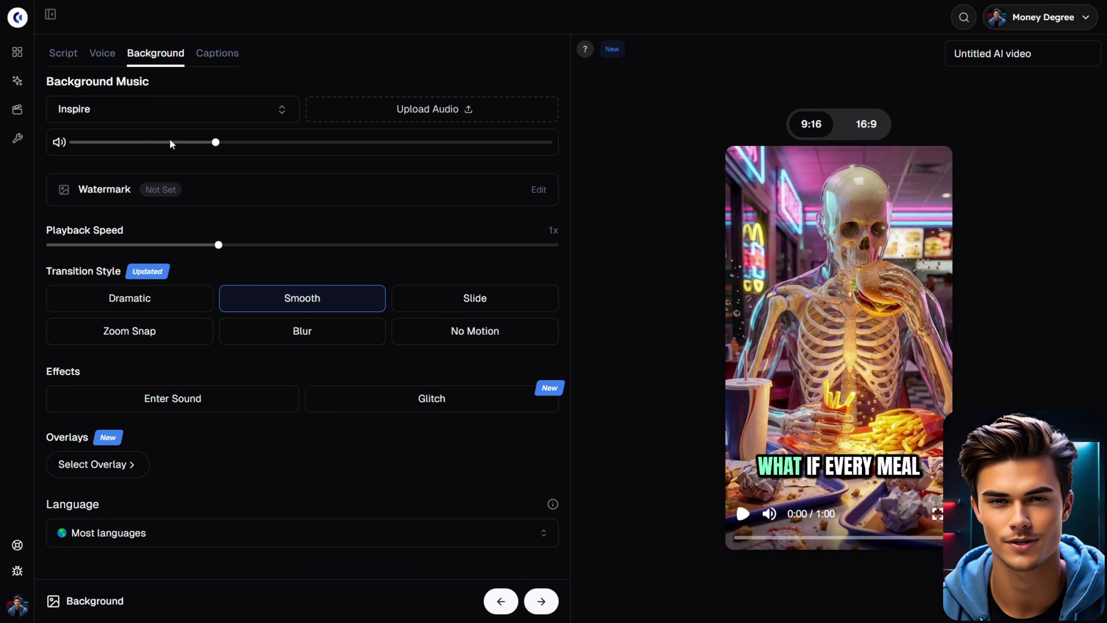
{"action": "left_click", "coordinate": [210, 113]}
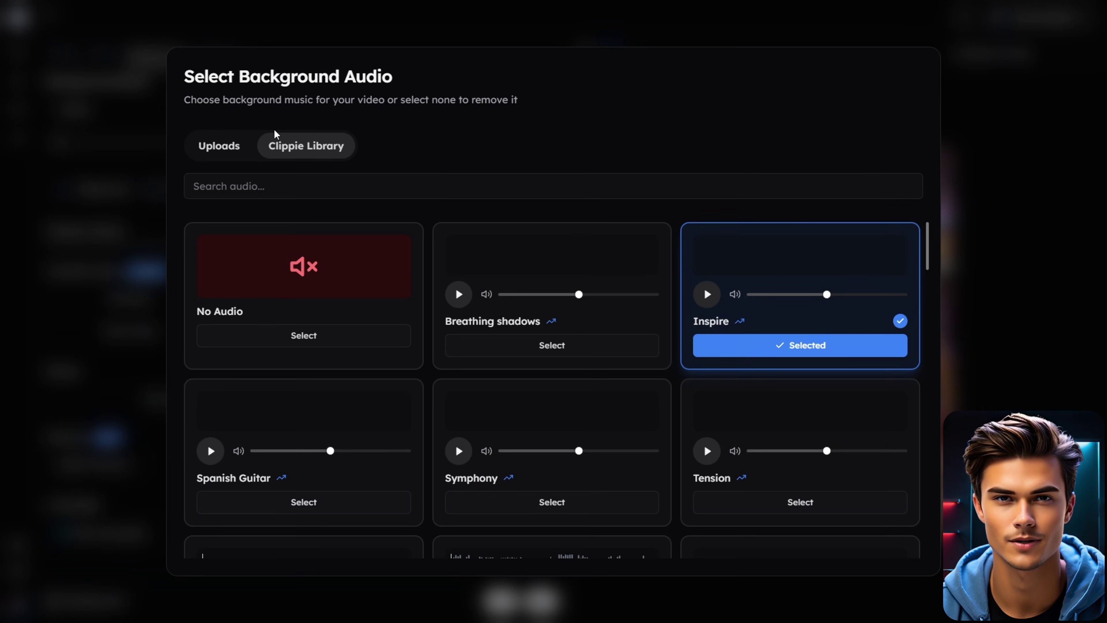
{"action": "scroll", "coordinate": [676, 287], "scroll_direction": "down", "scroll_amount": 5}
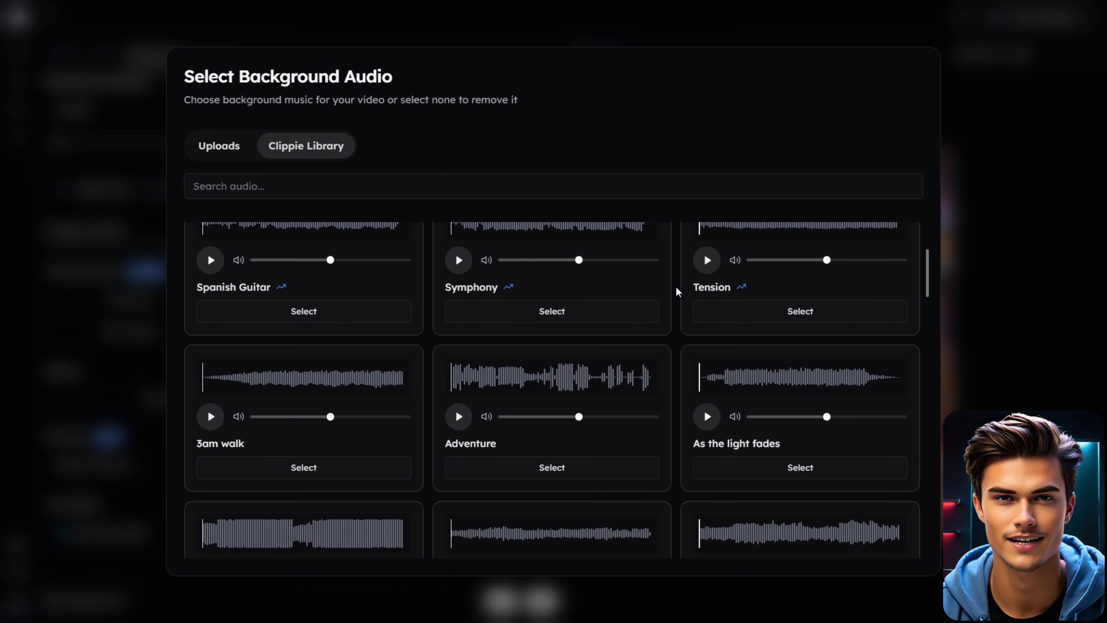
{"action": "scroll", "coordinate": [676, 287], "scroll_direction": "down", "scroll_amount": 5}
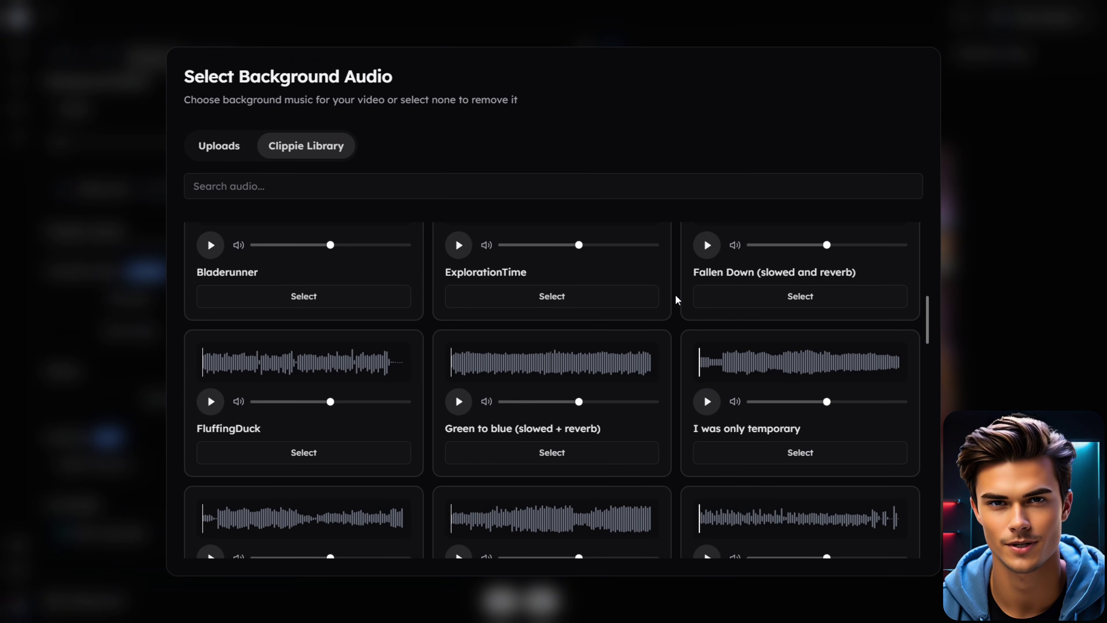
{"action": "left_click", "coordinate": [140, 135]}
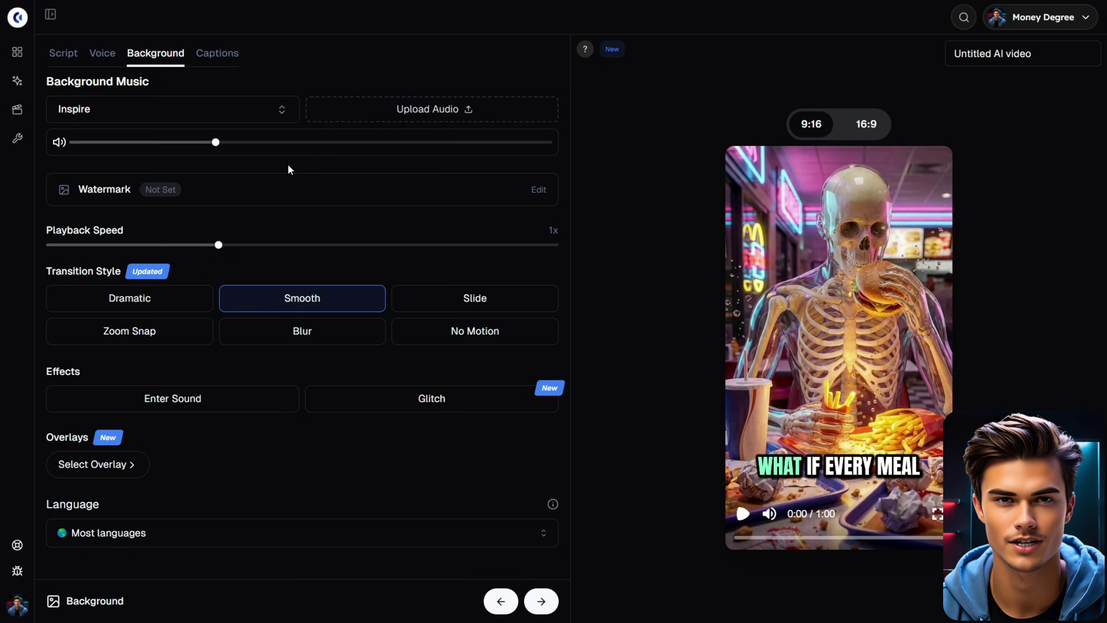
{"action": "left_click_drag", "start_coordinate": [216, 144], "coordinate": [141, 143]}
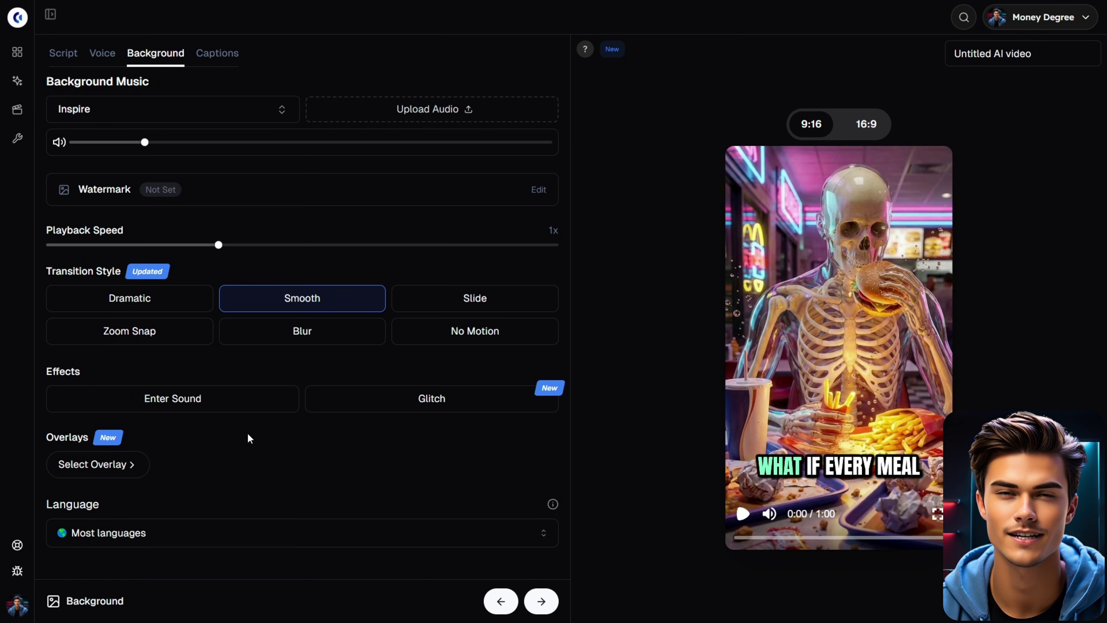
Try several caption styles and apply the upright bold white one with the active word highlighted in yellow.
{"action": "left_click", "coordinate": [221, 61]}
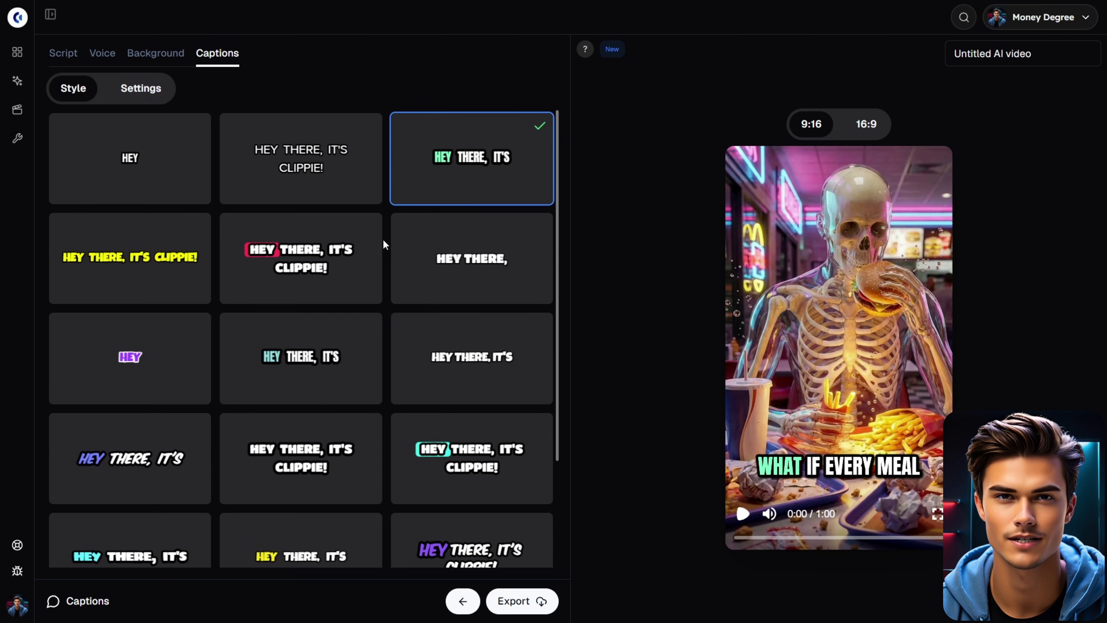
{"action": "scroll", "coordinate": [387, 239], "scroll_direction": "down", "scroll_amount": 3}
{"action": "left_click", "coordinate": [359, 317]}
{"action": "left_click", "coordinate": [164, 325]}
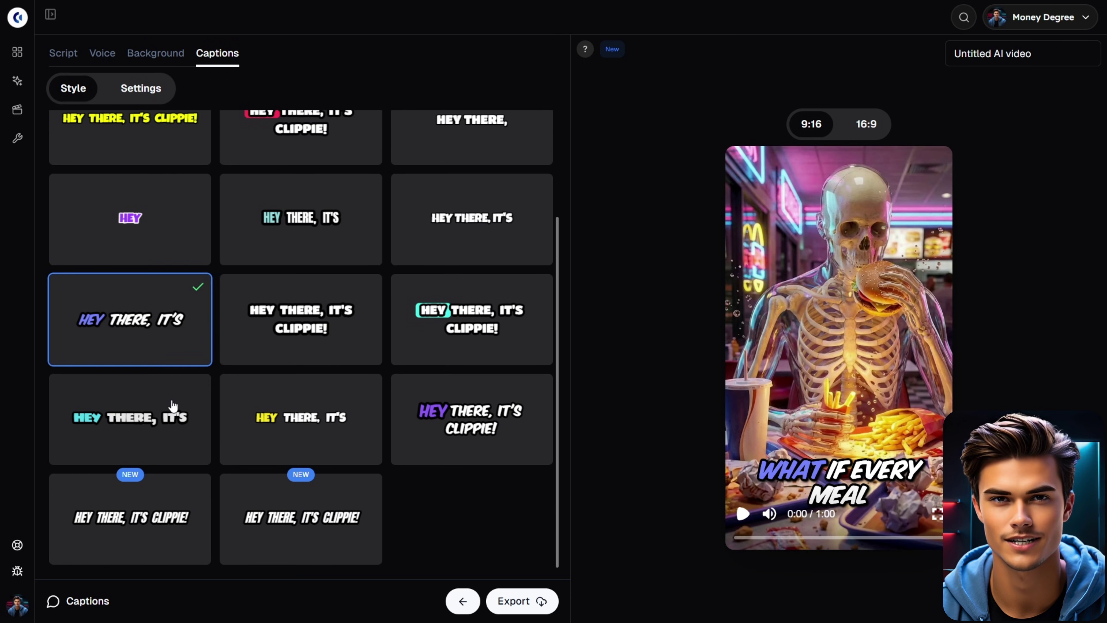
{"action": "left_click", "coordinate": [173, 413]}
{"action": "left_click", "coordinate": [355, 430]}
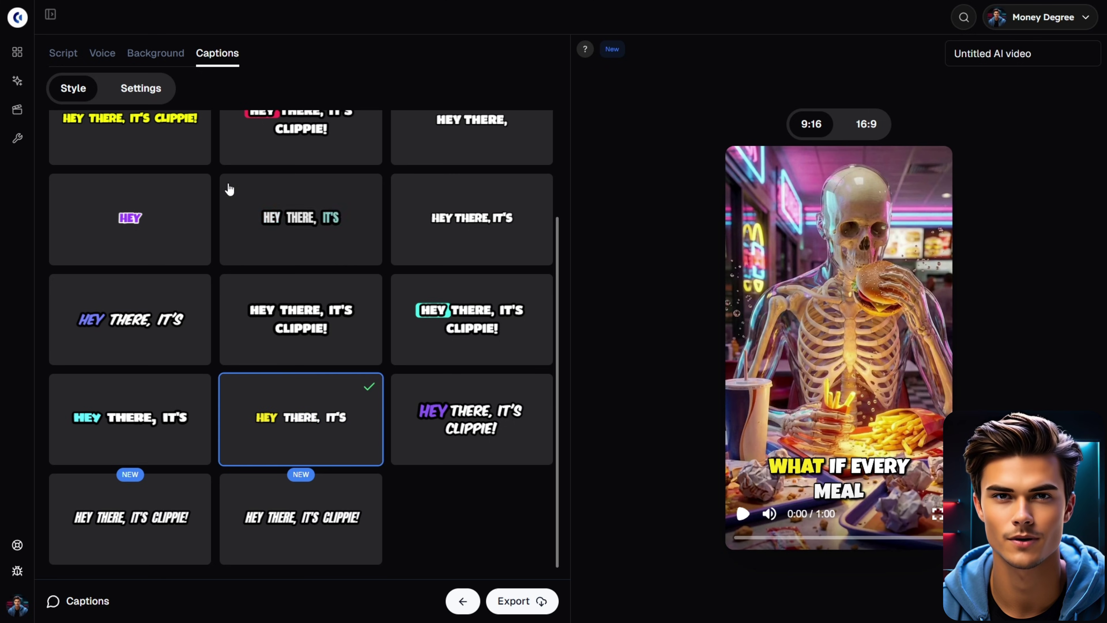
Try adjusting the captions' vertical position in their settings, and open the video's export dialog.
{"action": "left_click", "coordinate": [145, 97]}
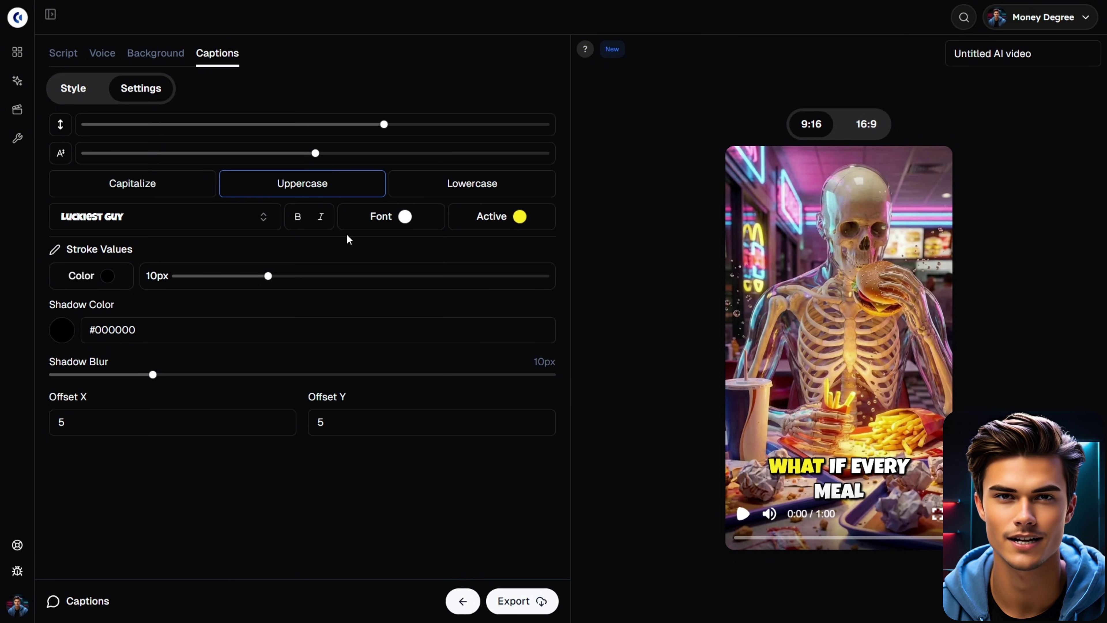
{"action": "mouse_move", "coordinate": [384, 124]}
{"action": "left_mouse_down"}
{"action": "mouse_move", "coordinate": [321, 127]}
{"action": "mouse_move", "coordinate": [396, 135]}
{"action": "left_mouse_up"}
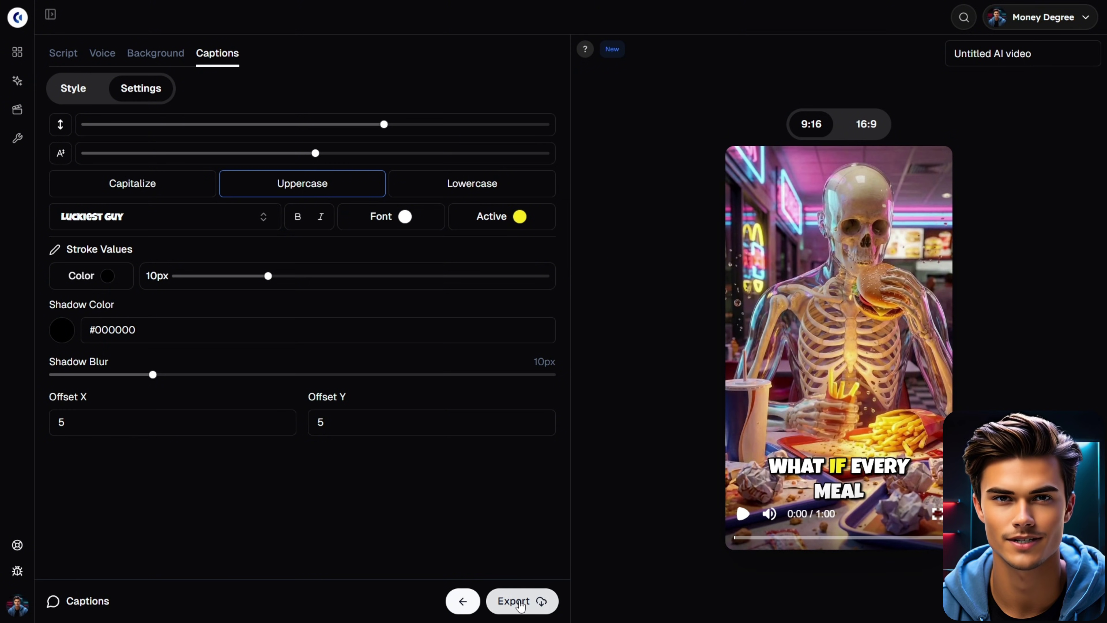
{"action": "left_click", "coordinate": [522, 605]}
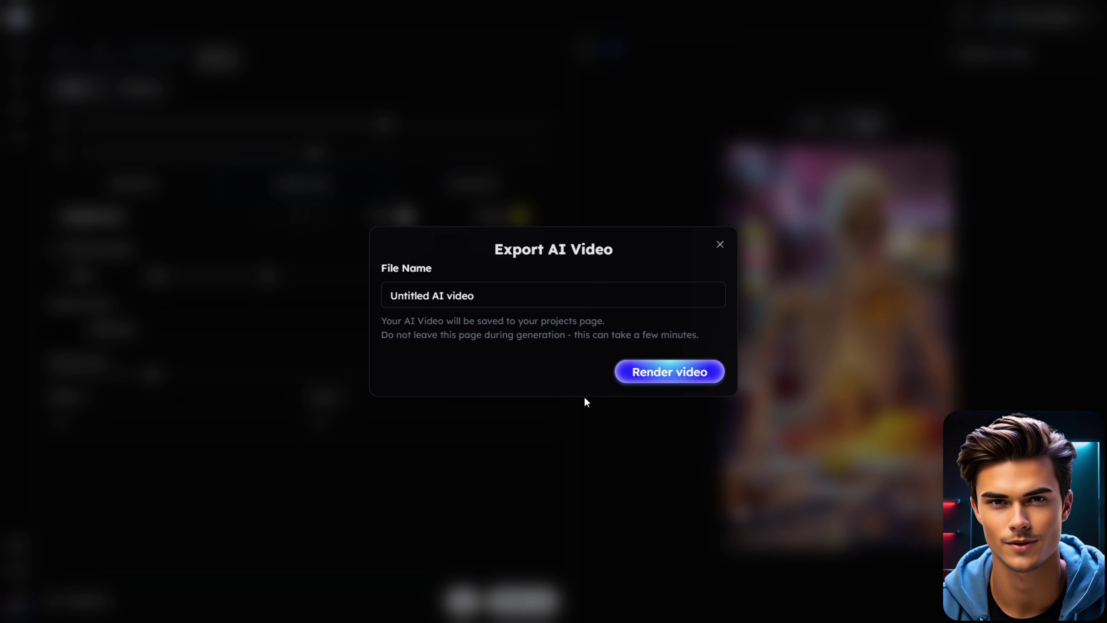